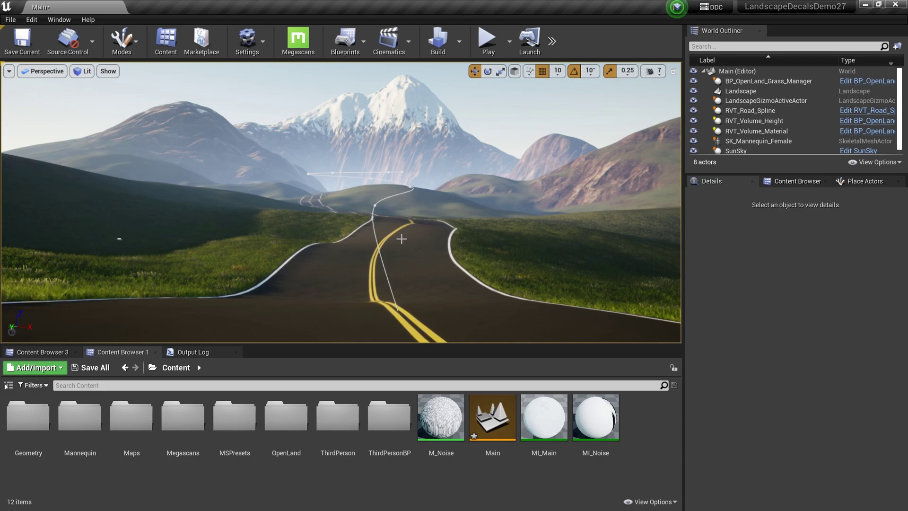
- Select the road spline and shift its nearest visible spline point sideways to reshape the bend
{"action": "right_click_drag", "start_coordinate": [402, 239], "coordinate": [447, 173]}
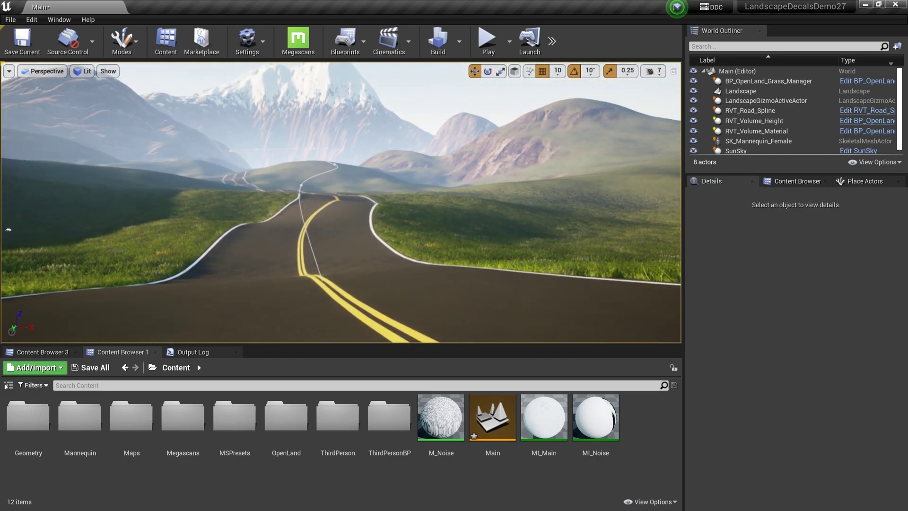
{"action": "right_click_drag", "start_coordinate": [382, 228], "coordinate": [365, 218]}
{"action": "left_click", "coordinate": [357, 240]}
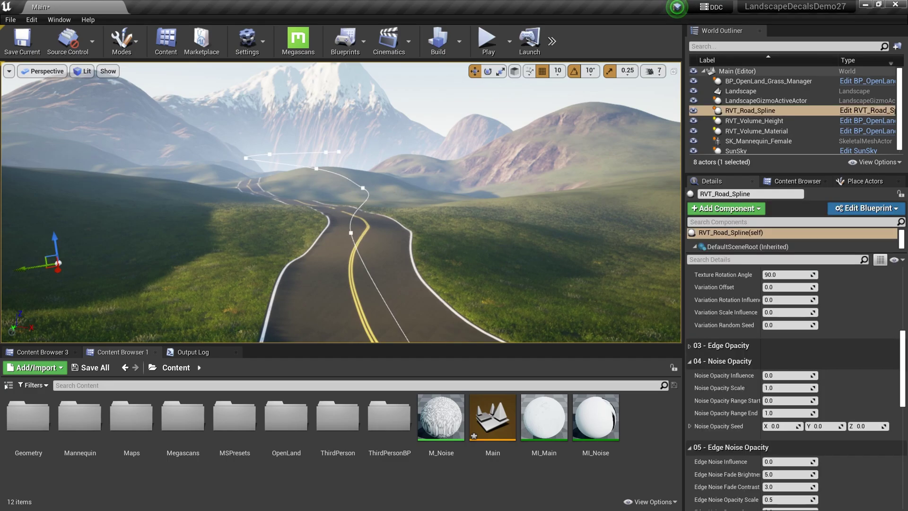
{"action": "left_click", "coordinate": [350, 233]}
{"action": "mouse_move", "coordinate": [337, 236]}
{"action": "left_mouse_down"}
{"action": "mouse_move", "coordinate": [276, 238]}
{"action": "mouse_move", "coordinate": [475, 235]}
{"action": "mouse_move", "coordinate": [332, 246]}
{"action": "left_mouse_up"}
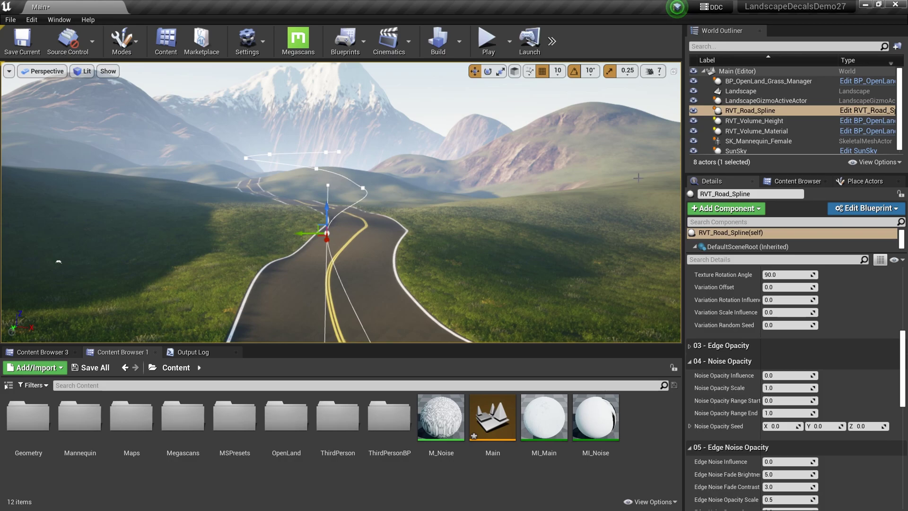
- Play-test the level by running the character along the asphalt road, and stop the session
{"action": "right_click_drag", "start_coordinate": [613, 178], "coordinate": [595, 161]}
{"action": "middle_click_drag", "start_coordinate": [595, 161], "coordinate": [632, 182]}
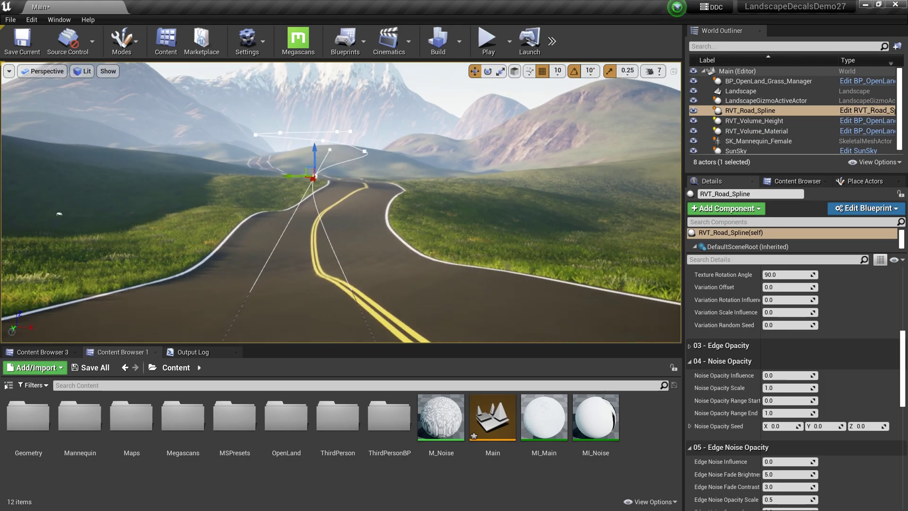
{"action": "right_click_drag", "start_coordinate": [624, 175], "coordinate": [624, 175]}
{"action": "middle_click_drag", "start_coordinate": [582, 142], "coordinate": [554, 171]}
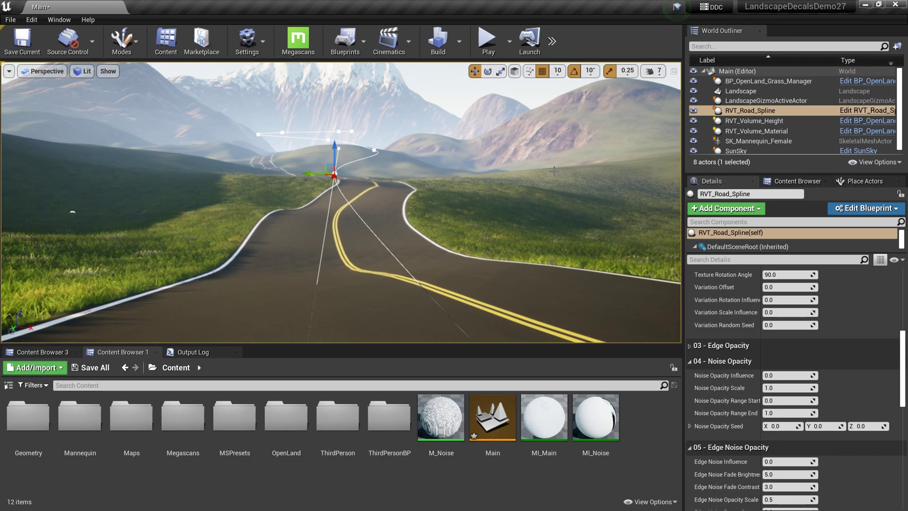
{"action": "key", "text": "alt+p"}
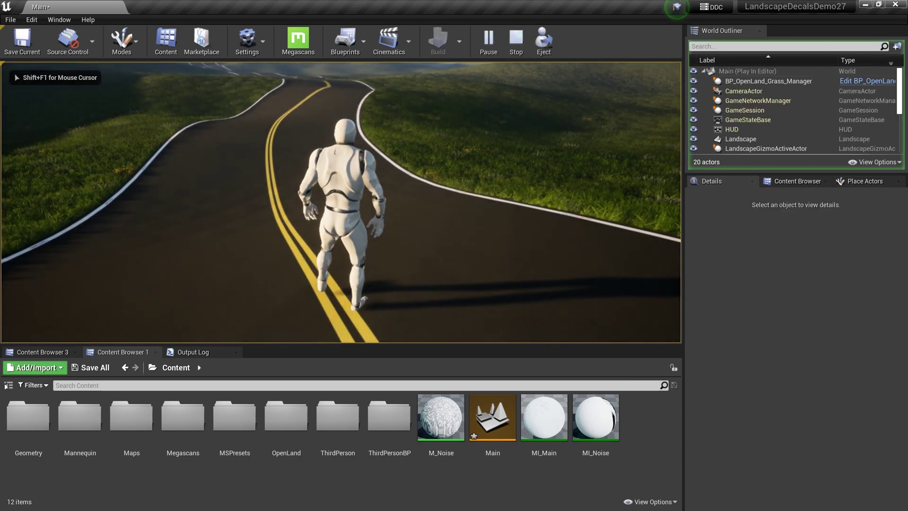
{"action": "key", "text": "w"}
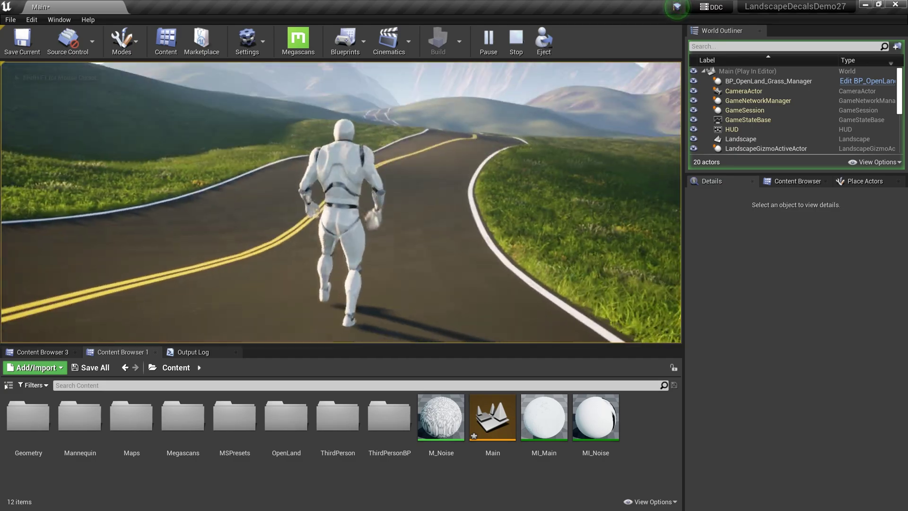
{"action": "key", "text": "Escape"}
{"action": "scroll", "coordinate": [45, 164], "scroll_direction": "down", "scroll_amount": 3}
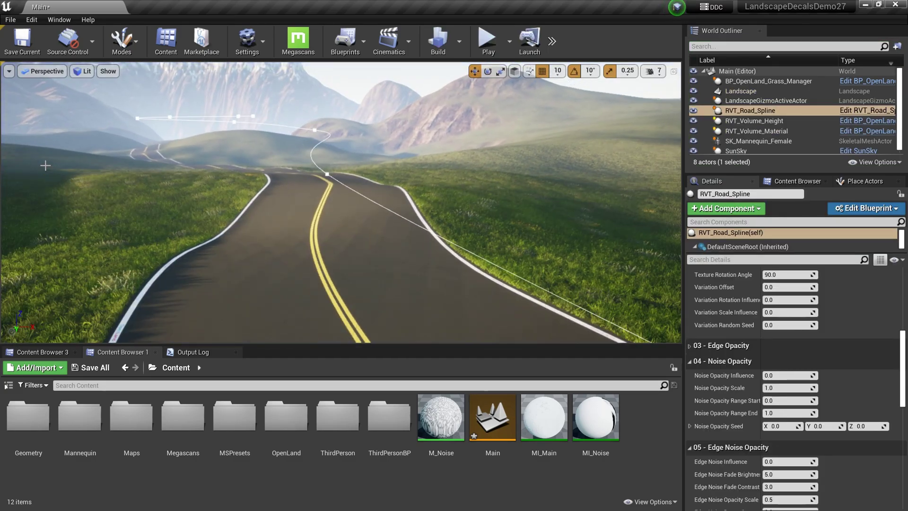
- Set the road spline's Road Width to 500
{"action": "mouse_move", "coordinate": [44, 164]}
{"action": "right_mouse_down"}
{"action": "mouse_move", "coordinate": [36, 189]}
{"action": "mouse_move", "coordinate": [28, 161]}
{"action": "mouse_move", "coordinate": [33, 180]}
{"action": "mouse_move", "coordinate": [45, 165]}
{"action": "right_mouse_up"}
{"action": "scroll", "coordinate": [808, 345], "scroll_direction": "up", "scroll_amount": 10}
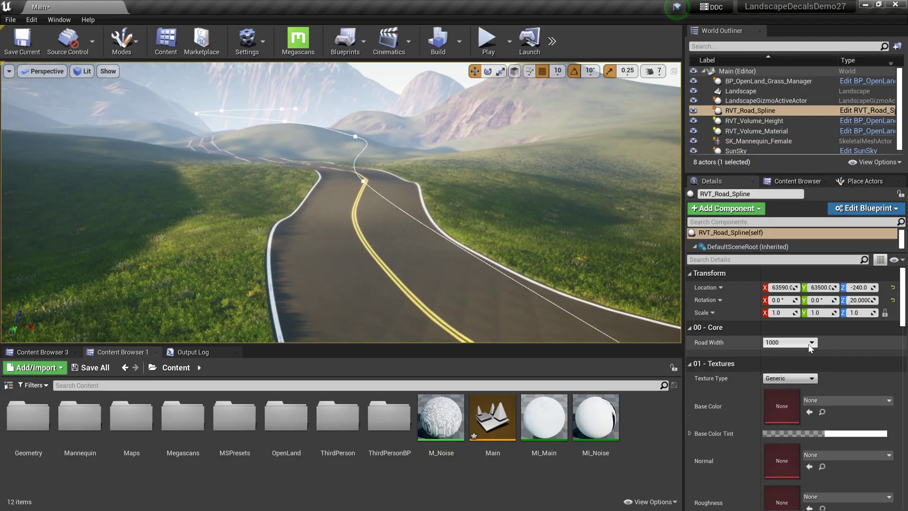
{"action": "left_click", "coordinate": [790, 342]}
{"action": "left_click", "coordinate": [787, 358]}
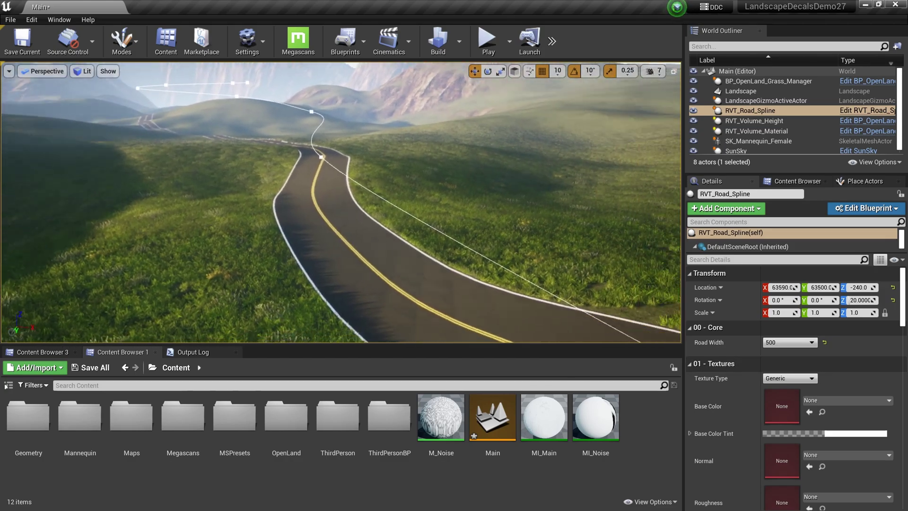
{"action": "right_click_drag", "start_coordinate": [479, 285], "coordinate": [524, 301]}
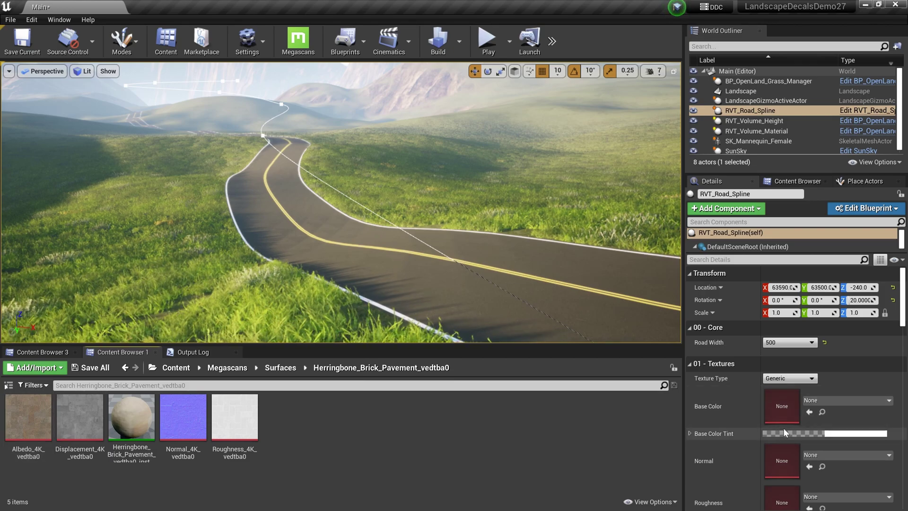
- Assign the herringbone brick pavement's albedo, normal, roughness and displacement maps to the matching texture slots of the road spline
{"action": "left_click_drag", "start_coordinate": [38, 441], "coordinate": [778, 420]}
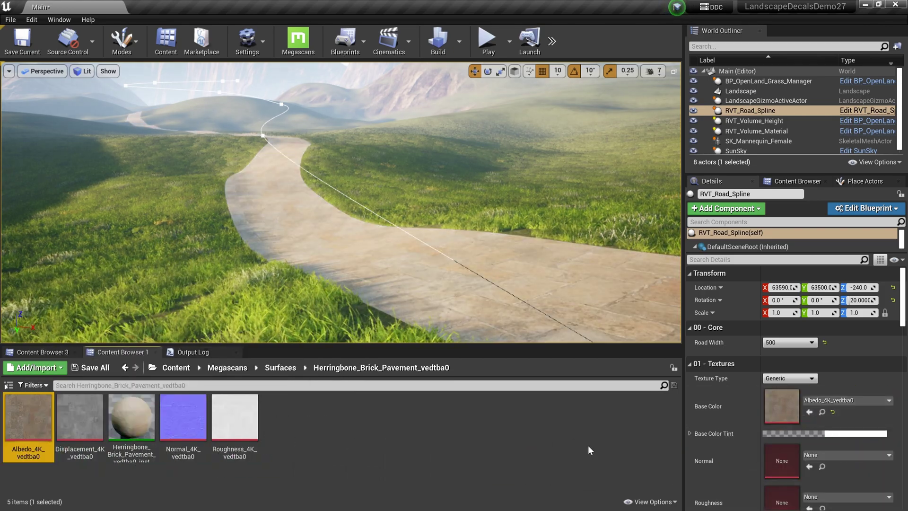
{"action": "right_click_drag", "start_coordinate": [426, 237], "coordinate": [322, 248]}
{"action": "right_click_drag", "start_coordinate": [554, 312], "coordinate": [568, 326]}
{"action": "left_click_drag", "start_coordinate": [183, 416], "coordinate": [782, 461]}
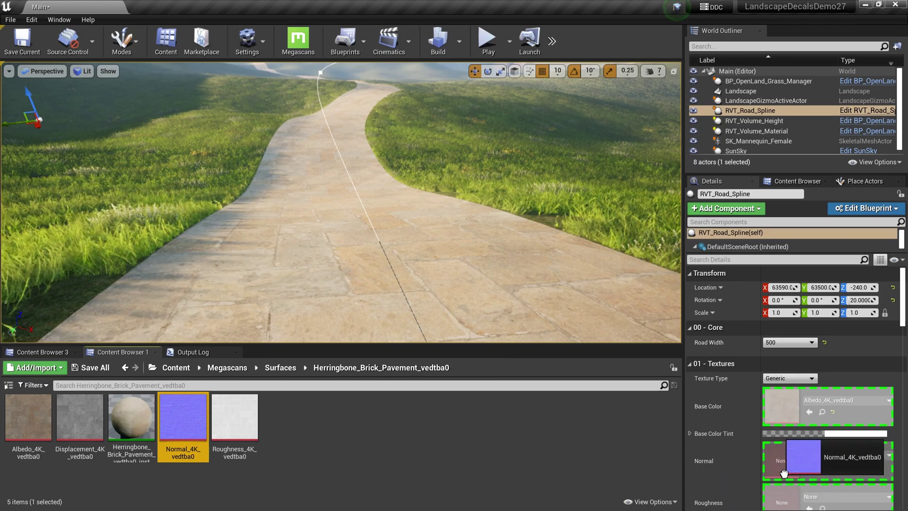
{"action": "scroll", "coordinate": [830, 438], "scroll_direction": "down", "scroll_amount": 3}
{"action": "left_click_drag", "start_coordinate": [234, 418], "coordinate": [782, 402]}
{"action": "left_click_drag", "start_coordinate": [104, 416], "coordinate": [783, 445]}
- Play-test the level by running the character along the brick path, and stop the session
{"action": "scroll", "coordinate": [746, 426], "scroll_direction": "down", "scroll_amount": 2}
{"action": "scroll", "coordinate": [762, 433], "scroll_direction": "down", "scroll_amount": 5}
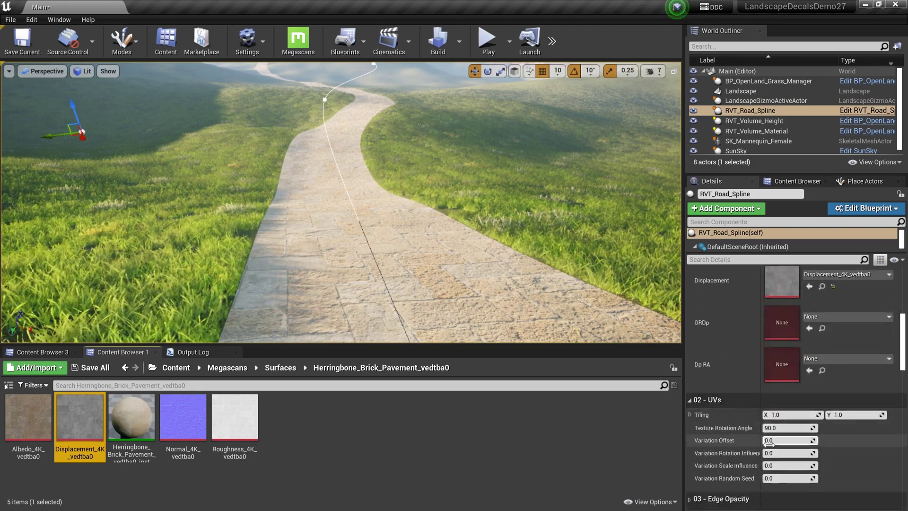
{"action": "scroll", "coordinate": [782, 377], "scroll_direction": "up", "scroll_amount": 2}
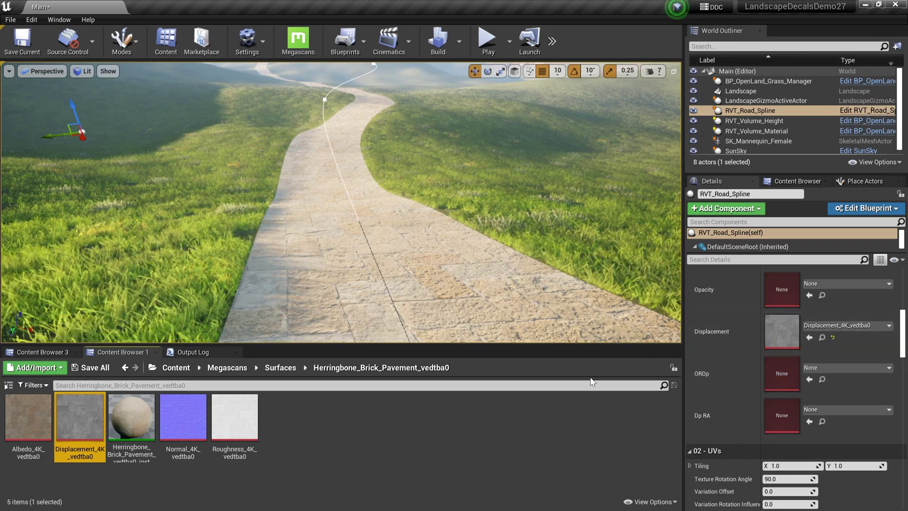
{"action": "scroll", "coordinate": [802, 317], "scroll_direction": "down", "scroll_amount": 1}
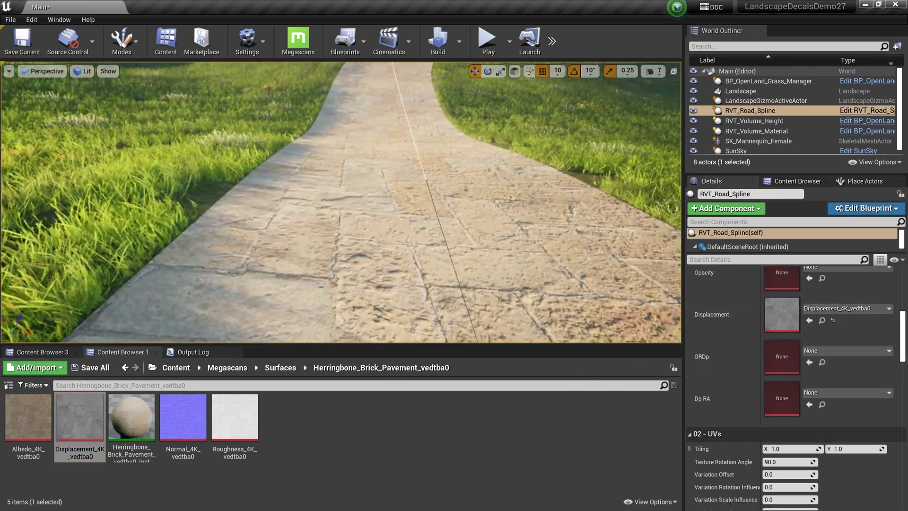
{"action": "key", "text": "alt+p"}
{"action": "left_click", "coordinate": [452, 282]}
{"action": "key", "text": "w"}
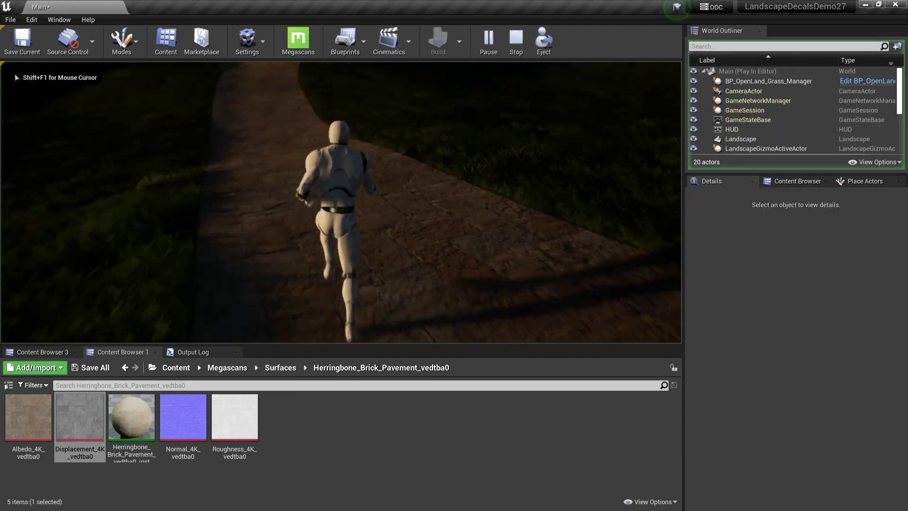
{"action": "key", "text": "w"}
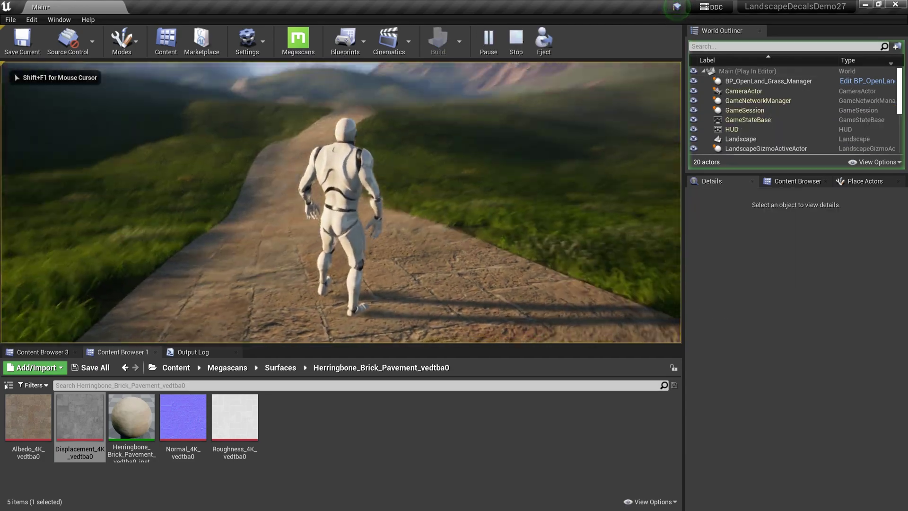
{"action": "key", "text": "Escape"}
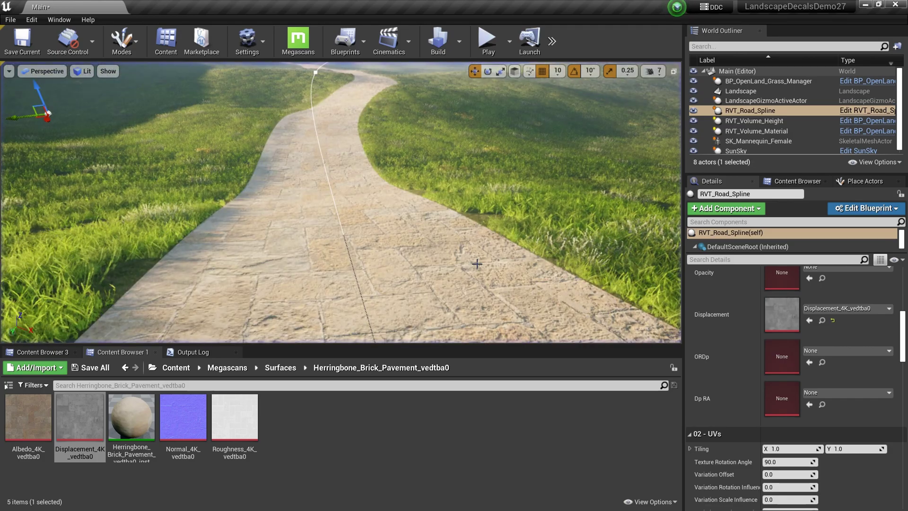
- Set the road texture's Tiling to 0.3 in both X and Y
{"action": "left_click", "coordinate": [799, 448]}
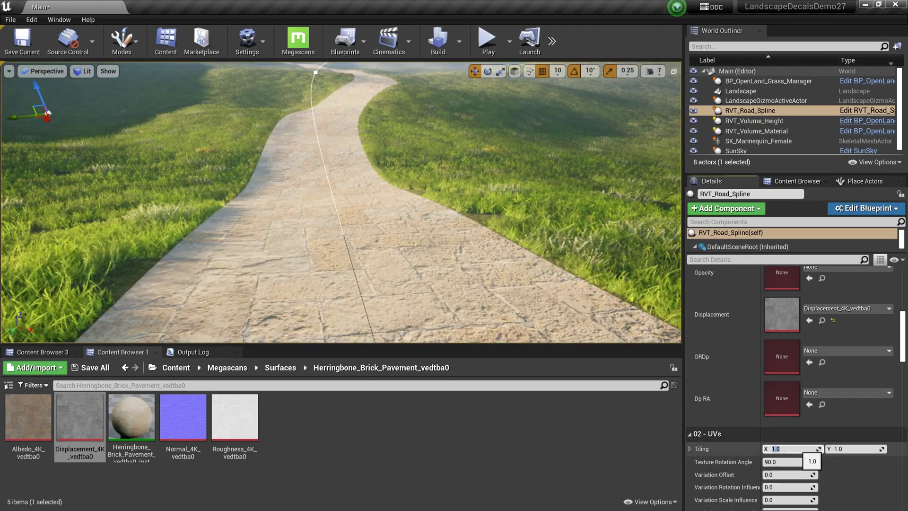
{"action": "type", "text": "0.3"}
{"action": "key", "text": "Tab"}
{"action": "type", "text": "0"}
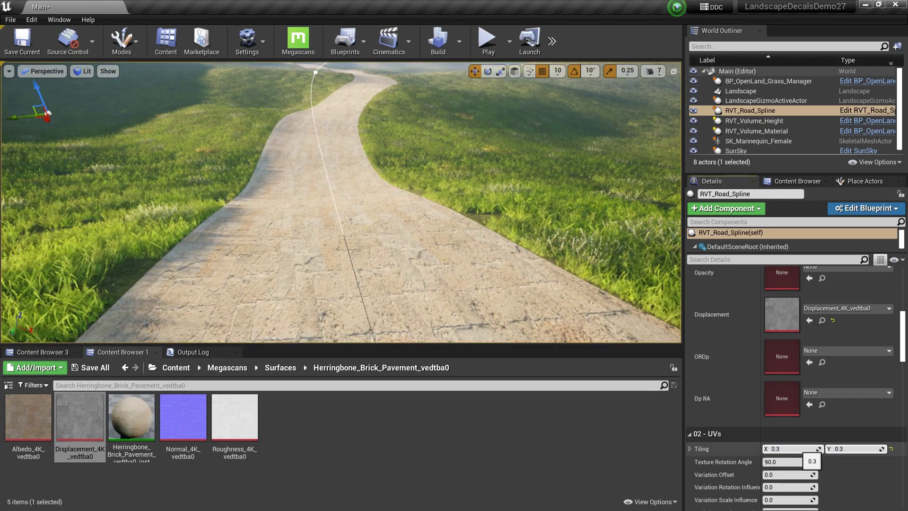
- Set the road spline's Variation Offset to about 0.39 and Variation Scale Influence to about 0.83
{"action": "left_click", "coordinate": [543, 285]}
{"action": "right_click_drag", "start_coordinate": [543, 283], "coordinate": [532, 299]}
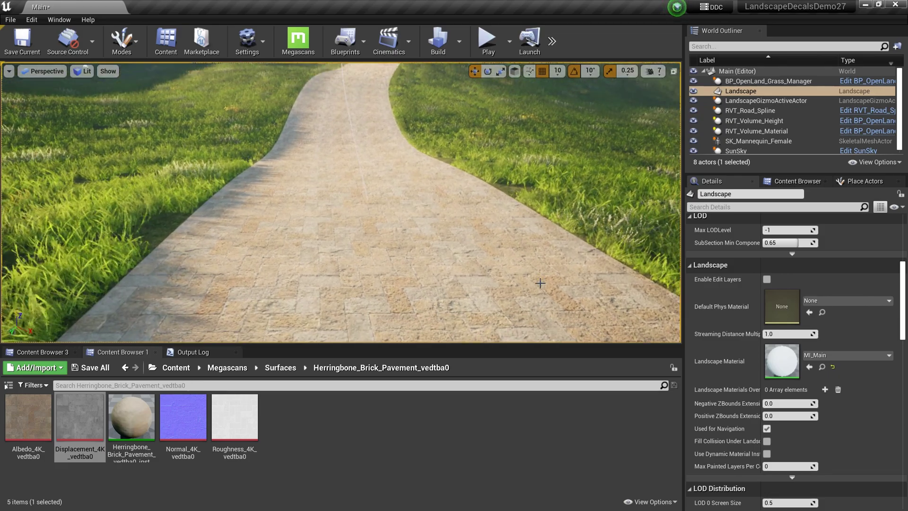
{"action": "scroll", "coordinate": [541, 283], "scroll_direction": "down", "scroll_amount": 10}
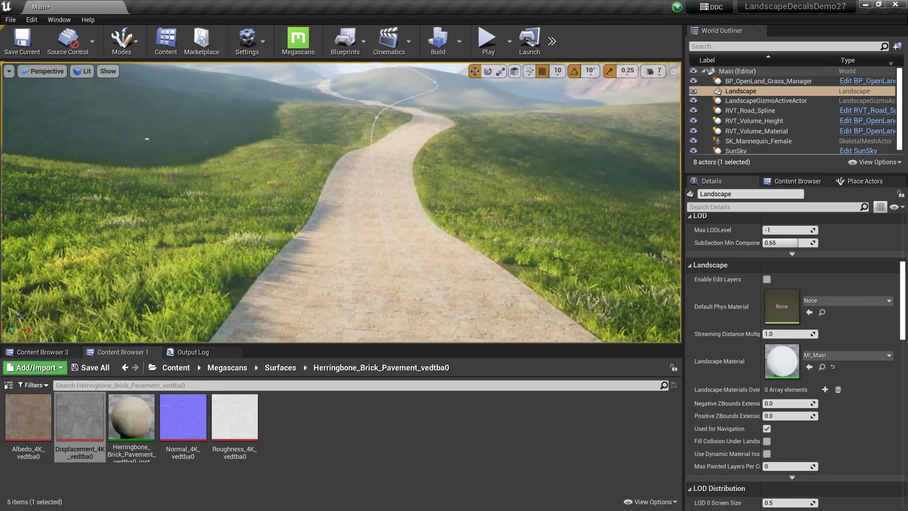
{"action": "right_click_drag", "start_coordinate": [540, 220], "coordinate": [554, 206]}
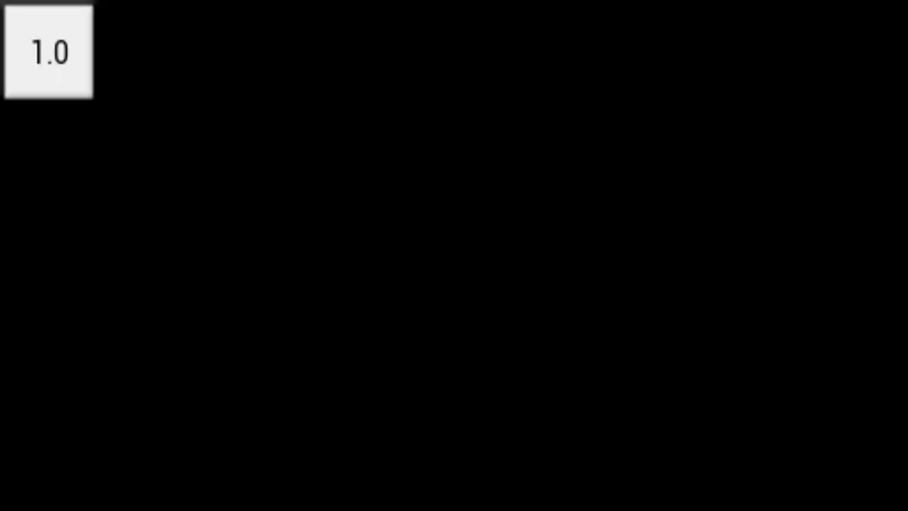
{"action": "scroll", "coordinate": [755, 335], "scroll_direction": "up", "scroll_amount": 2}
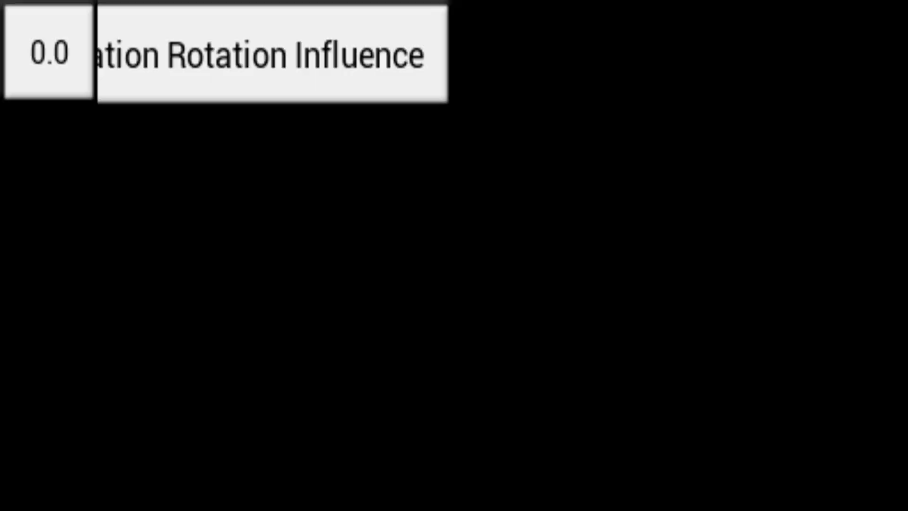
{"action": "left_click_drag", "start_coordinate": [778, 323], "coordinate": [792, 323]}
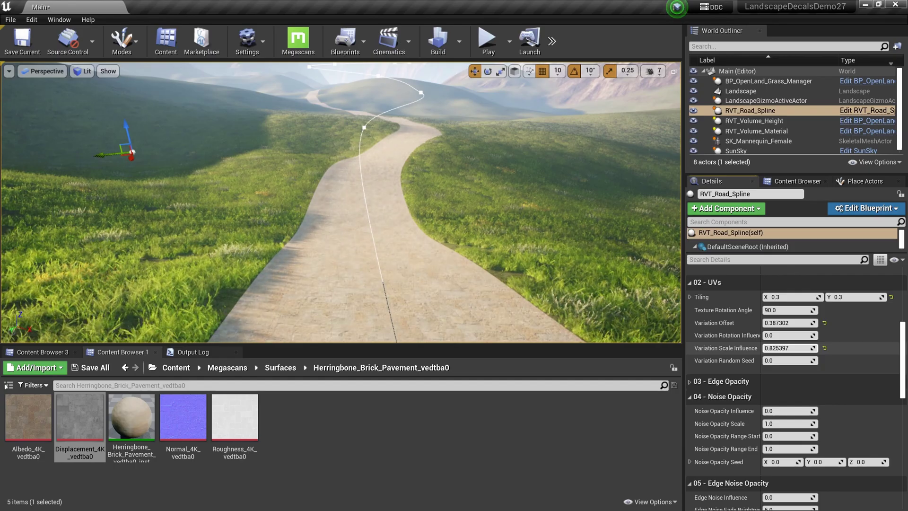
{"action": "left_click_drag", "start_coordinate": [788, 348], "coordinate": [804, 348]}
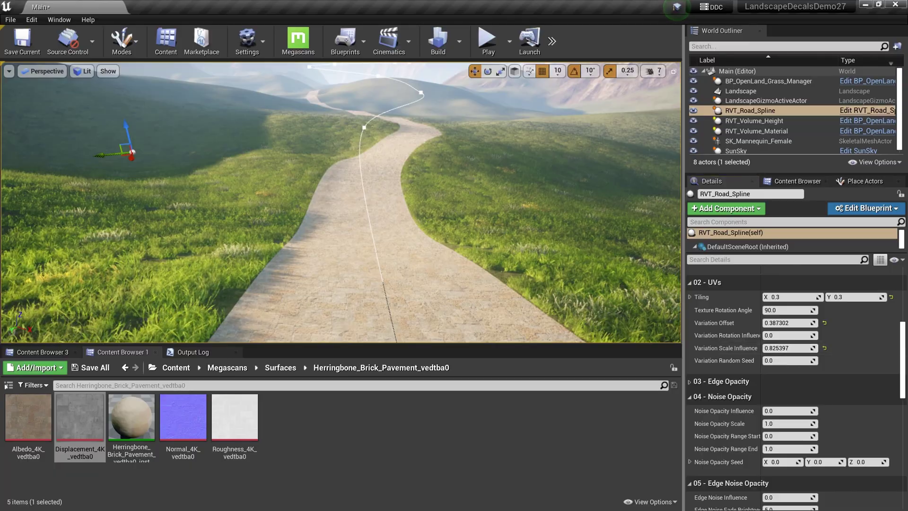
- Try an Edge Fade Contrast of about 0.81 on the road spline and reset it to its default
{"action": "mouse_move", "coordinate": [340, 202]}
{"action": "right_mouse_down"}
{"action": "mouse_move", "coordinate": [340, 255]}
{"action": "mouse_move", "coordinate": [341, 194]}
{"action": "right_mouse_up"}
{"action": "right_click_drag", "start_coordinate": [482, 265], "coordinate": [482, 286]}
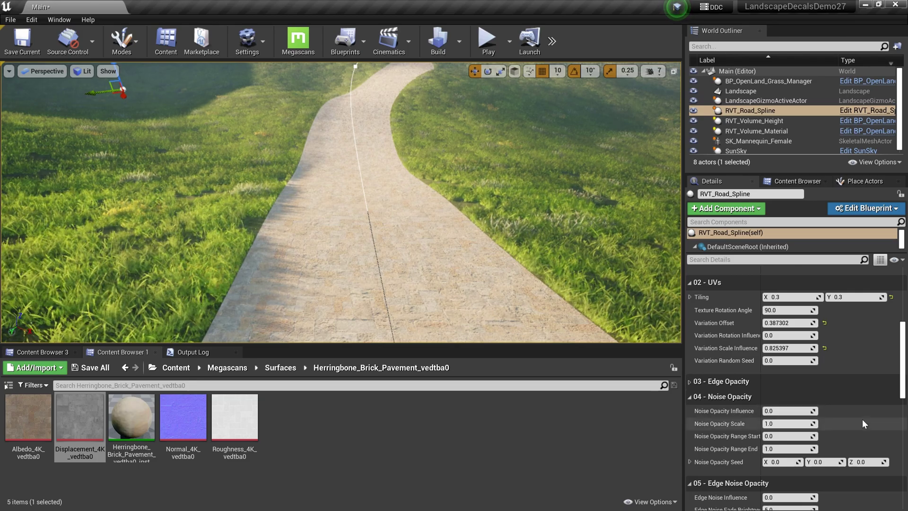
{"action": "scroll", "coordinate": [862, 419], "scroll_direction": "down", "scroll_amount": 3}
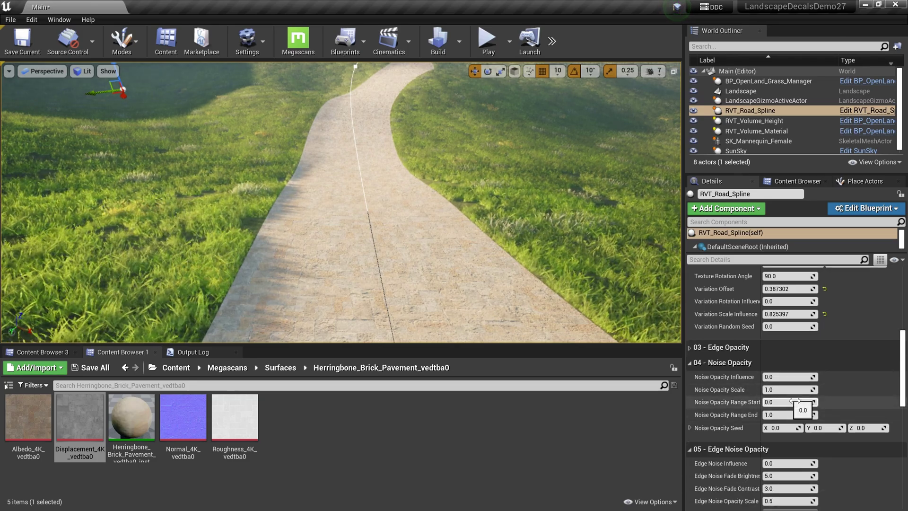
{"action": "scroll", "coordinate": [795, 401], "scroll_direction": "up", "scroll_amount": 2}
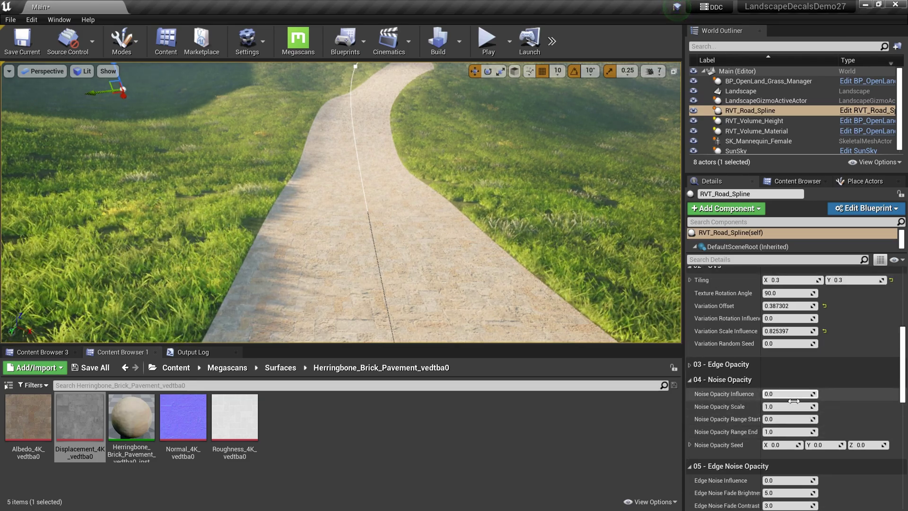
{"action": "scroll", "coordinate": [781, 402], "scroll_direction": "up", "scroll_amount": 3}
{"action": "left_click", "coordinate": [690, 416]}
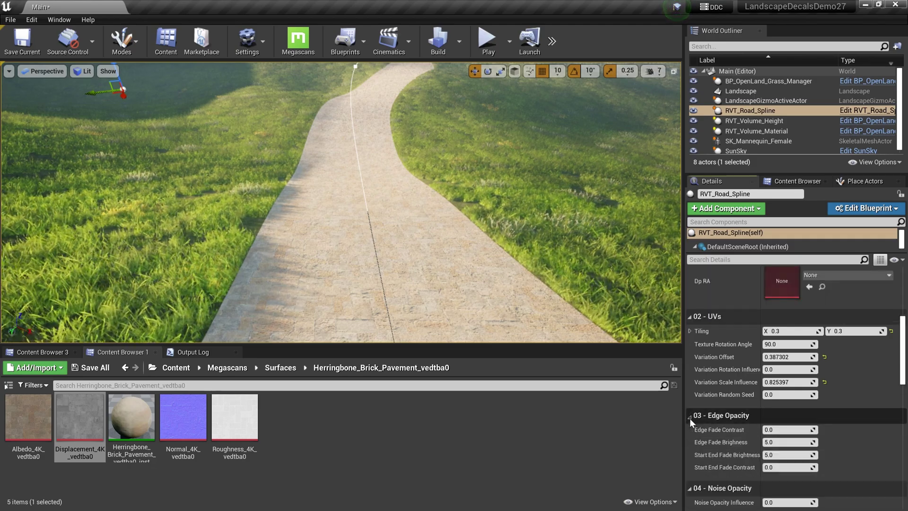
{"action": "left_click_drag", "start_coordinate": [788, 429], "coordinate": [824, 430]}
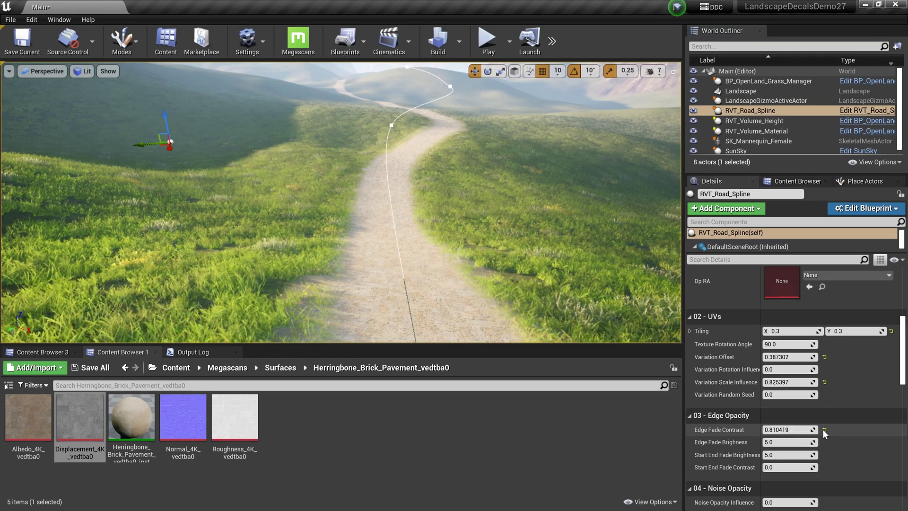
{"action": "left_click", "coordinate": [824, 430]}
- Raise the road spline's Noise Opacity Influence to about 0.95
{"action": "scroll", "coordinate": [824, 431], "scroll_direction": "down", "scroll_amount": 3}
{"action": "left_click_drag", "start_coordinate": [788, 451], "coordinate": [807, 451]}
- Set the road spline's Edge Fade Contrast to about 0.95 and lower Noise Opacity Influence to about 0.02
{"action": "scroll", "coordinate": [340, 202], "scroll_direction": "up", "scroll_amount": 2}
{"action": "scroll", "coordinate": [341, 202], "scroll_direction": "down", "scroll_amount": 1}
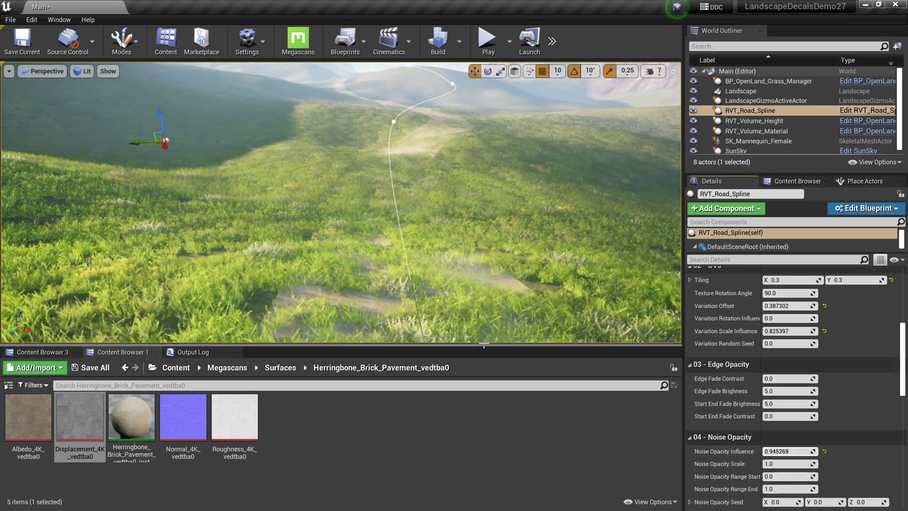
{"action": "left_click_drag", "start_coordinate": [779, 378], "coordinate": [807, 378]}
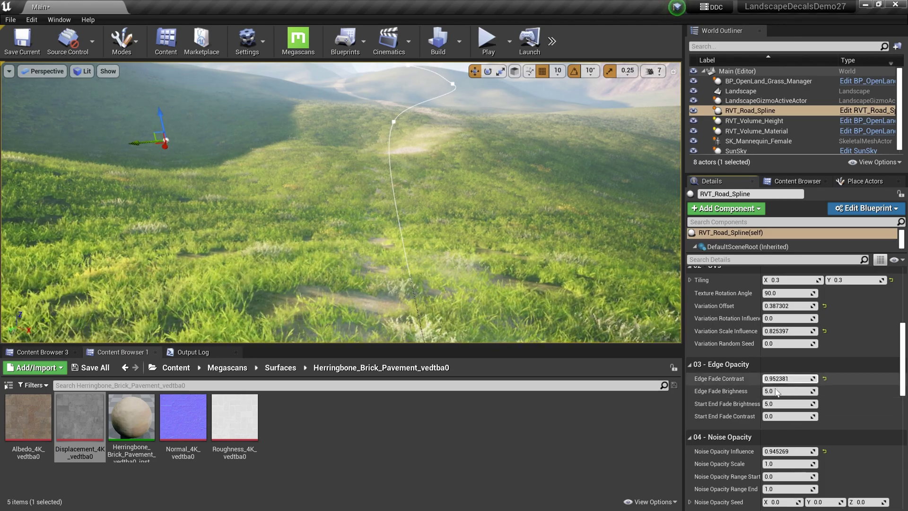
{"action": "left_click_drag", "start_coordinate": [780, 454], "coordinate": [729, 454]}
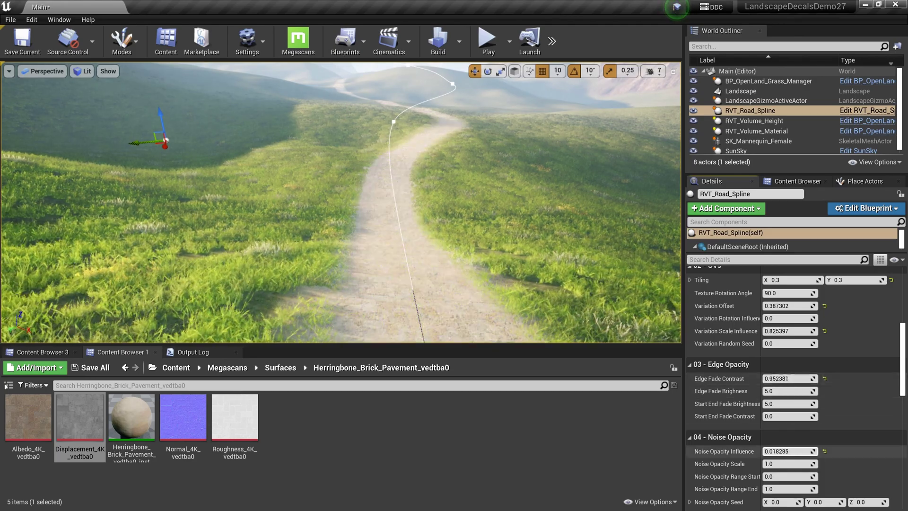
- Reset the road spline's Noise Opacity Influence and Edge Fade Contrast to their defaults and collapse both opacity sections
{"action": "left_click", "coordinate": [824, 451]}
{"action": "left_click", "coordinate": [825, 378]}
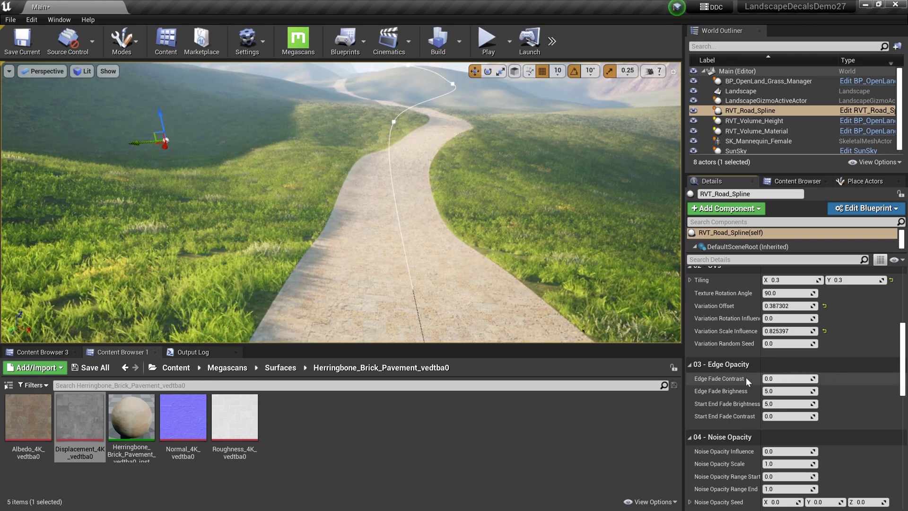
{"action": "left_click", "coordinate": [692, 365]}
{"action": "left_click", "coordinate": [692, 380]}
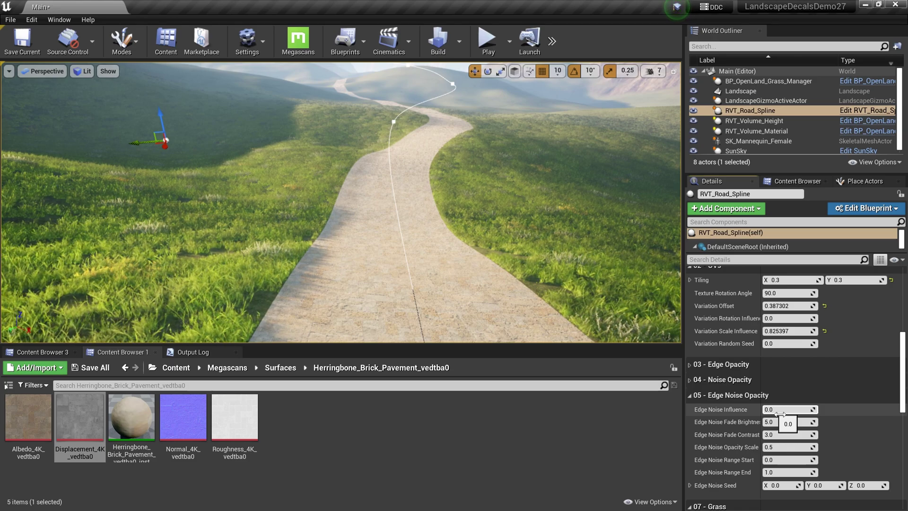
- Set the road's Edge Noise Influence to about 1.65, Fade Brightness 3.78, Range Start -0.2, Range End 1.81 and Seed Z to 0.89
{"action": "left_click_drag", "start_coordinate": [782, 414], "coordinate": [823, 410]}
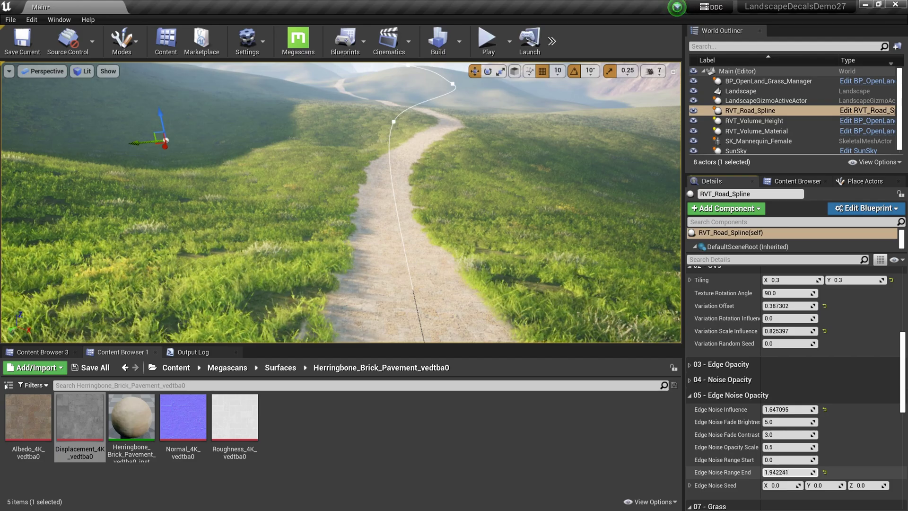
{"action": "left_click_drag", "start_coordinate": [795, 472], "coordinate": [780, 472]}
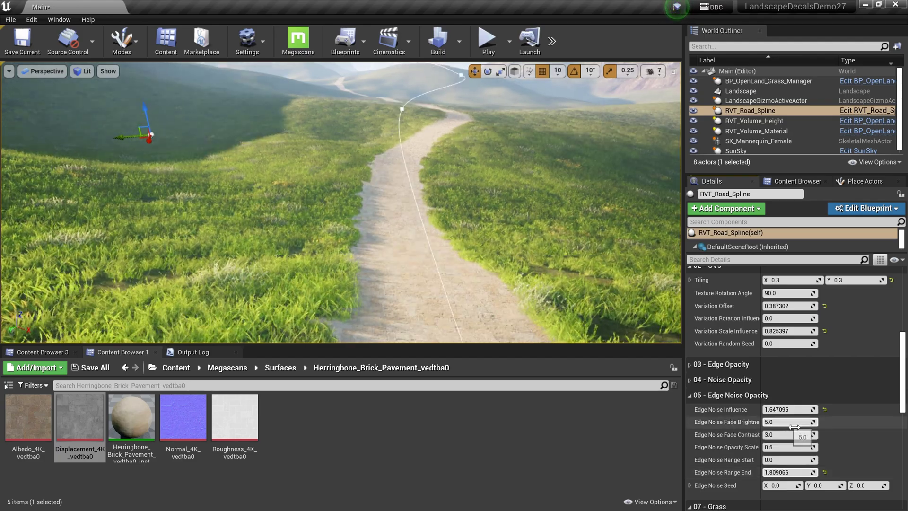
{"action": "left_click_drag", "start_coordinate": [789, 422], "coordinate": [783, 422]}
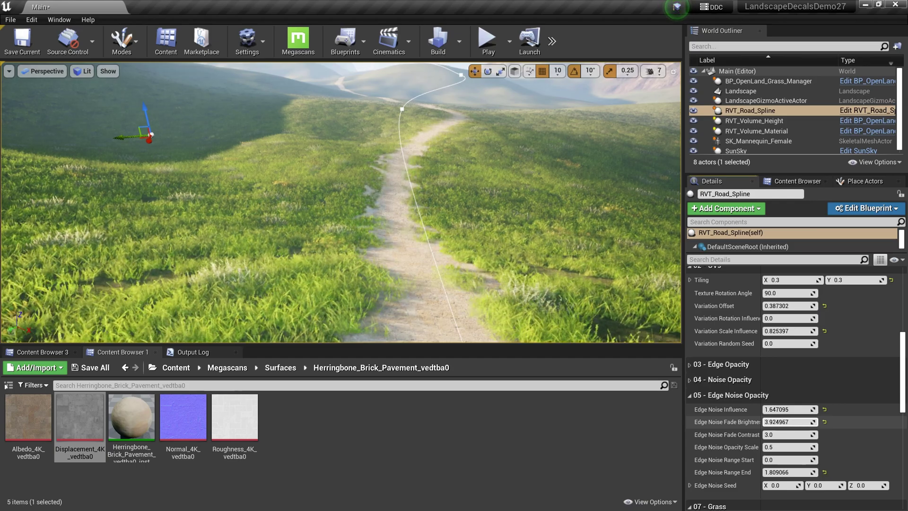
{"action": "right_click_drag", "start_coordinate": [497, 305], "coordinate": [519, 326]}
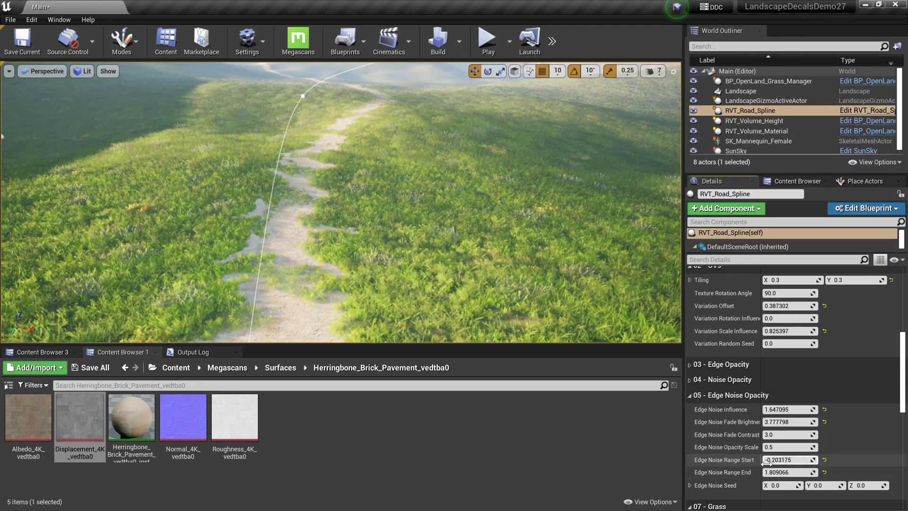
{"action": "left_click_drag", "start_coordinate": [865, 485], "coordinate": [875, 485]}
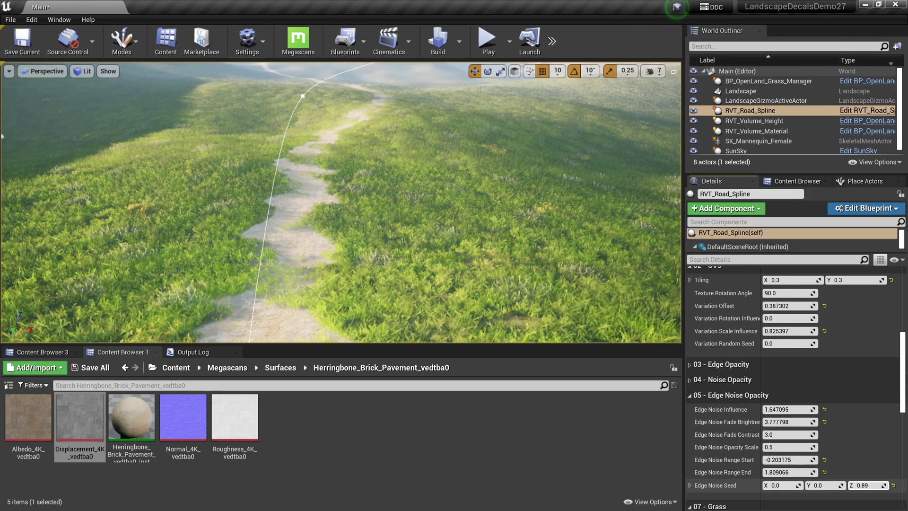
- Inspect the noisy-edged path around the landscape and play-test the level with the character, ending the play session
{"action": "right_click_drag", "start_coordinate": [340, 203], "coordinate": [298, 130]}
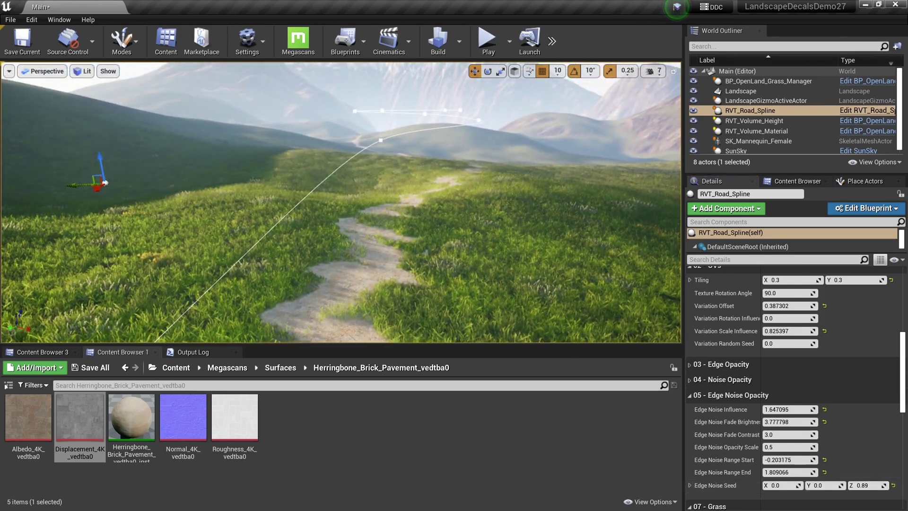
{"action": "right_click_drag", "start_coordinate": [105, 183], "coordinate": [136, 159]}
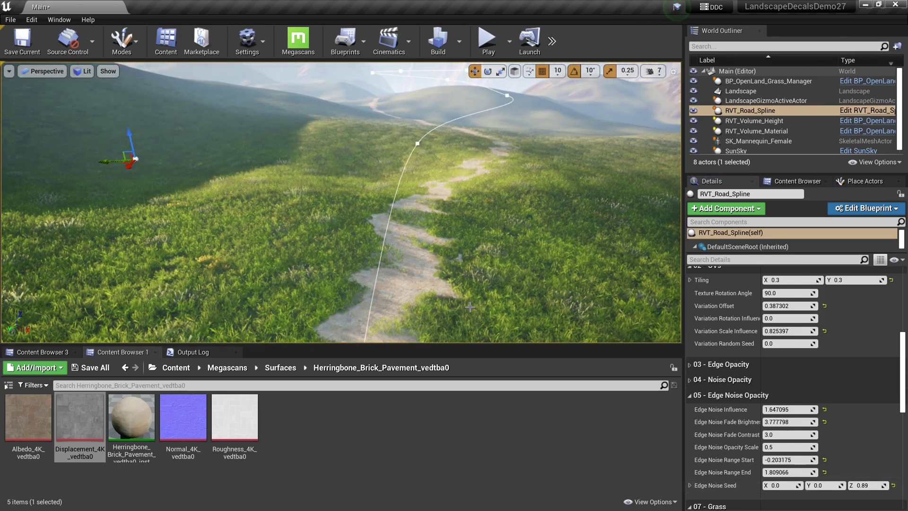
{"action": "key", "text": "alt+p"}
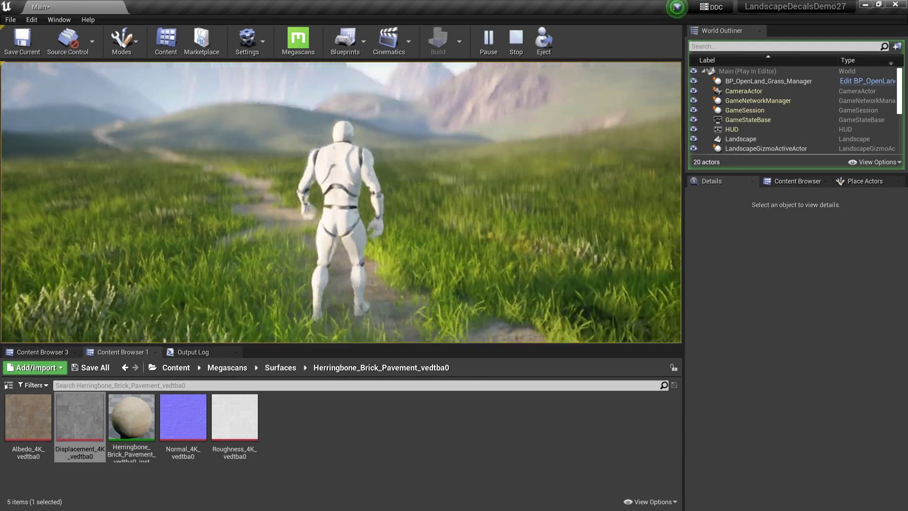
{"action": "key", "text": "Escape"}
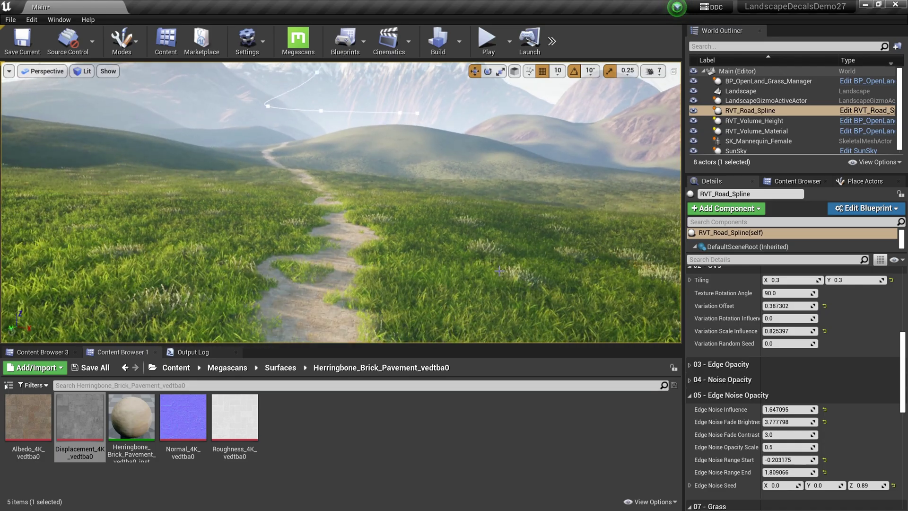
{"action": "scroll", "coordinate": [499, 270], "scroll_direction": "up", "scroll_amount": 2}
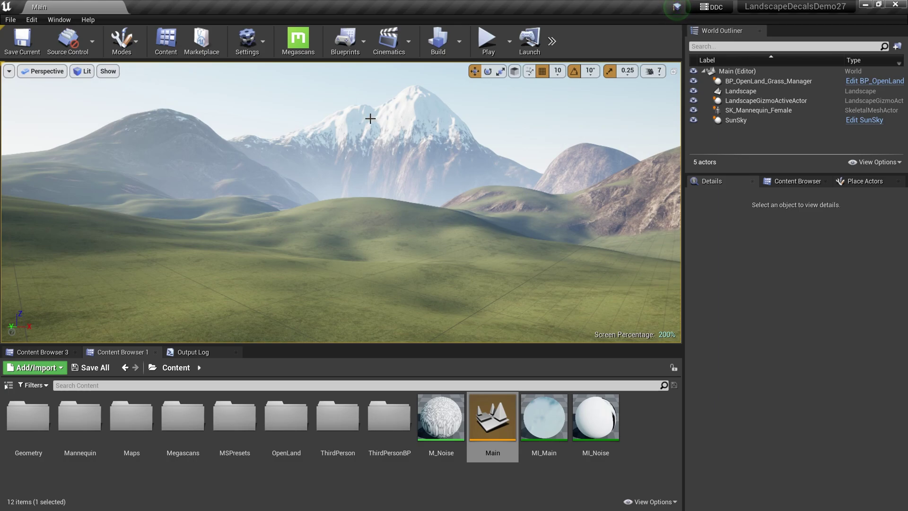
- Open the project settings and search for "virtual" to check the virtual texture options
{"action": "left_click", "coordinate": [32, 19]}
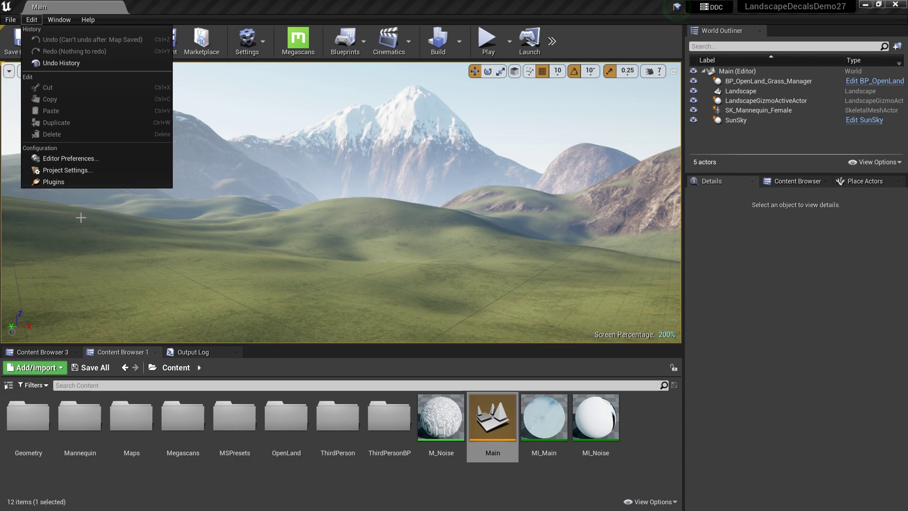
{"action": "left_click", "coordinate": [69, 171]}
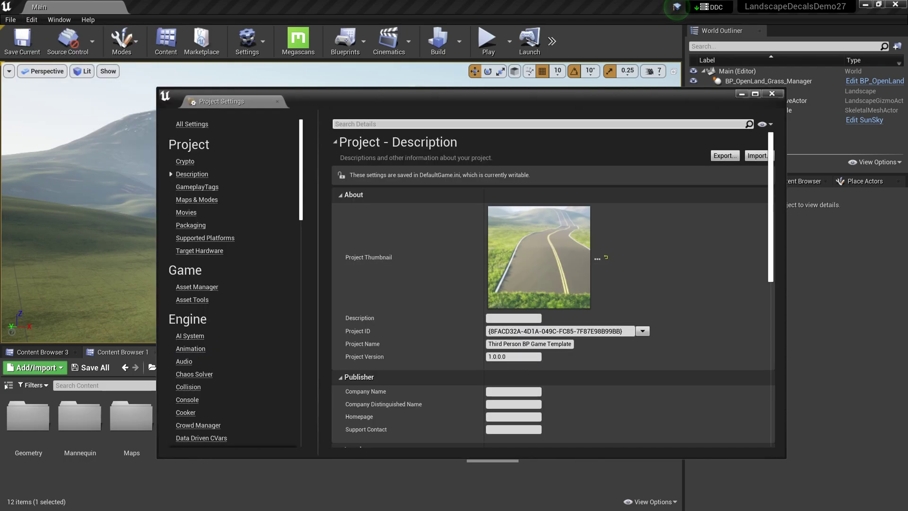
{"action": "type", "text": "vir"}
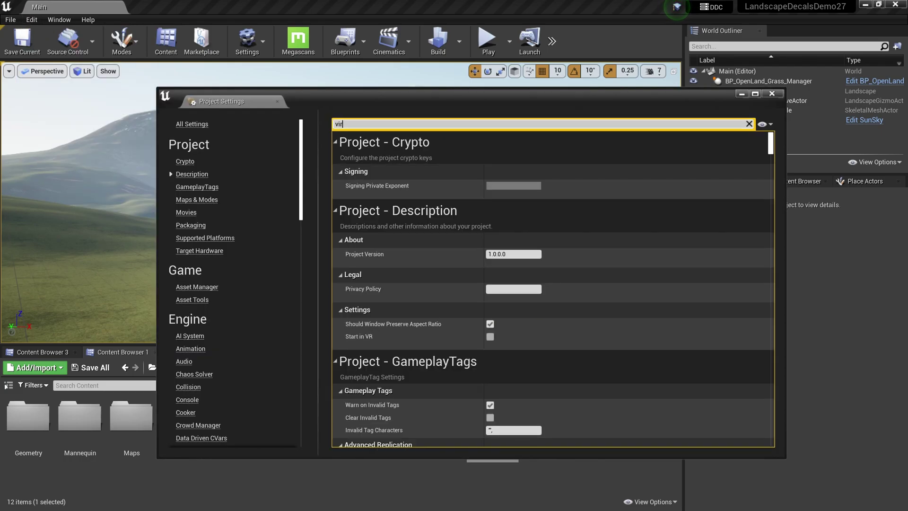
{"action": "type", "text": "tual"}
{"action": "scroll", "coordinate": [460, 197], "scroll_direction": "down", "scroll_amount": 3}
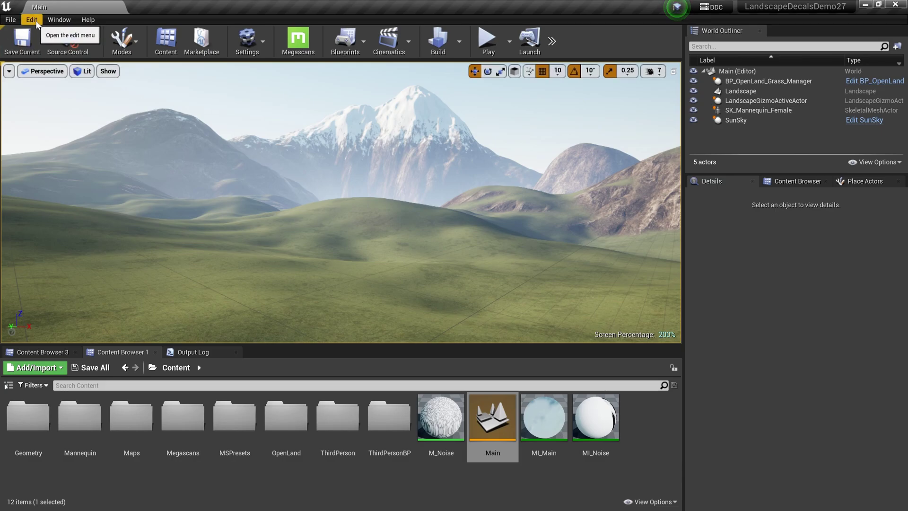
- Search the plugins for "editor scri" to check that Editor Scripting Utilities is enabled, and close the plugin list
{"action": "left_click", "coordinate": [32, 20]}
{"action": "left_click", "coordinate": [64, 177]}
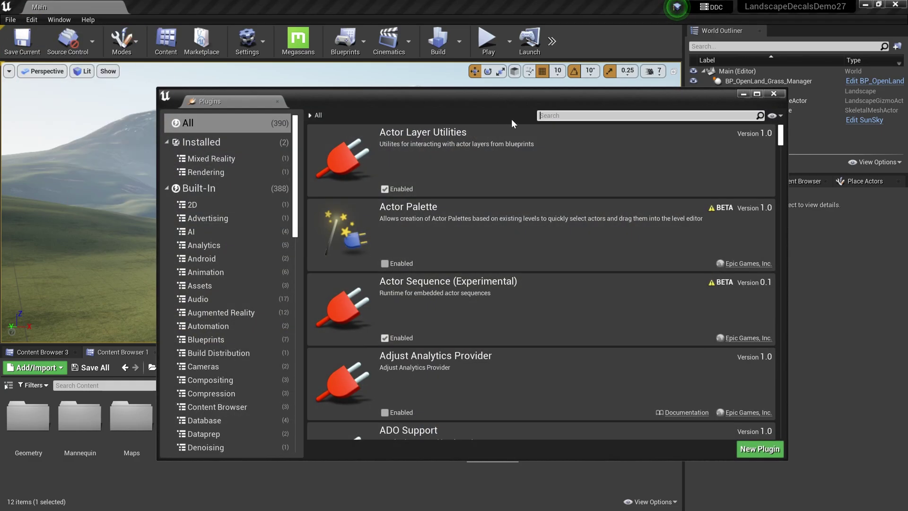
{"action": "type", "text": "editor scri"}
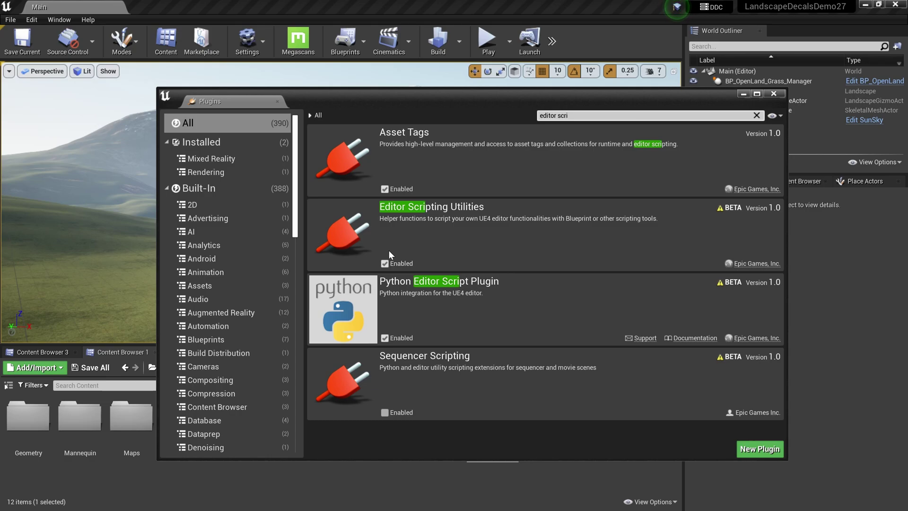
{"action": "left_click", "coordinate": [773, 93]}
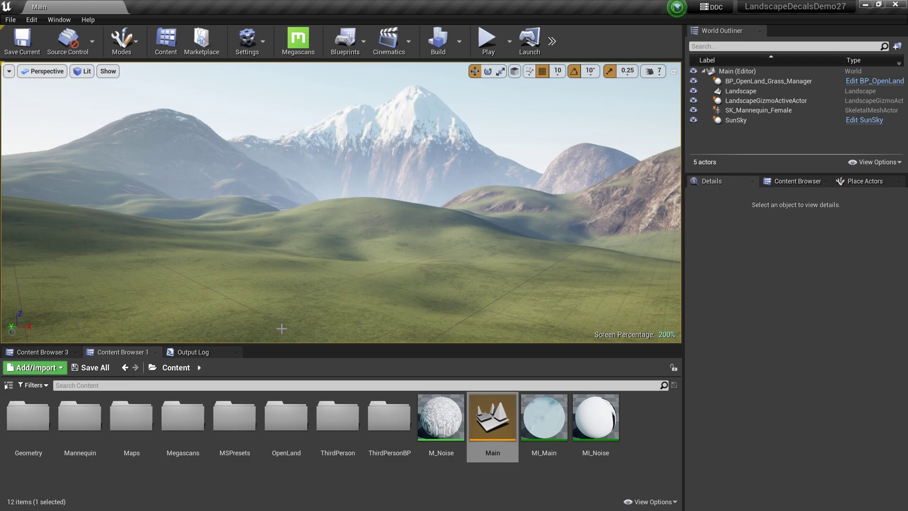
- Run the OpenLand_RVT_Widget editor utility widget from the Content/OpenLand/Widgets folder
{"action": "left_click", "coordinate": [170, 371]}
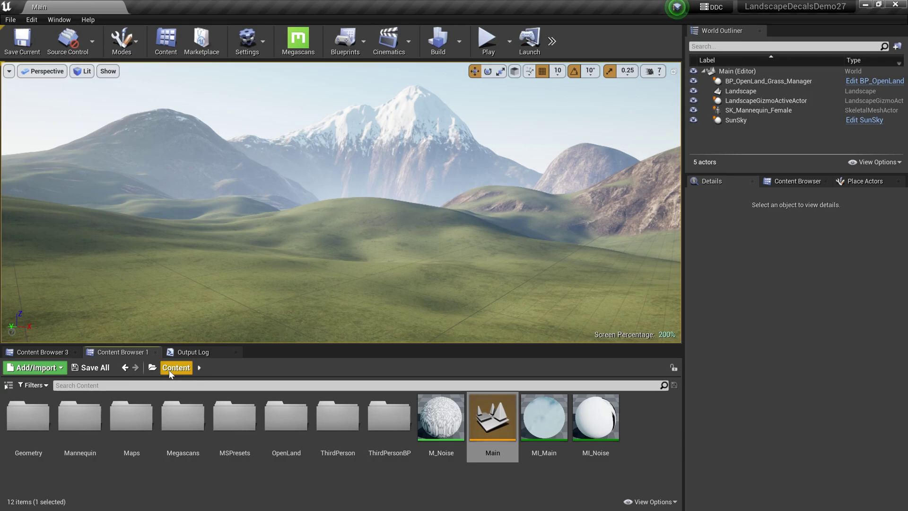
{"action": "double_click", "coordinate": [286, 416]}
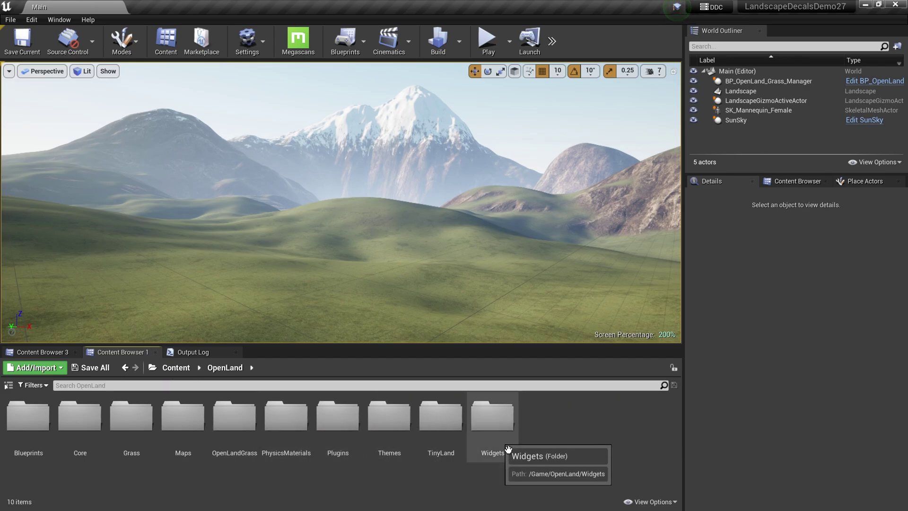
{"action": "double_click", "coordinate": [496, 433]}
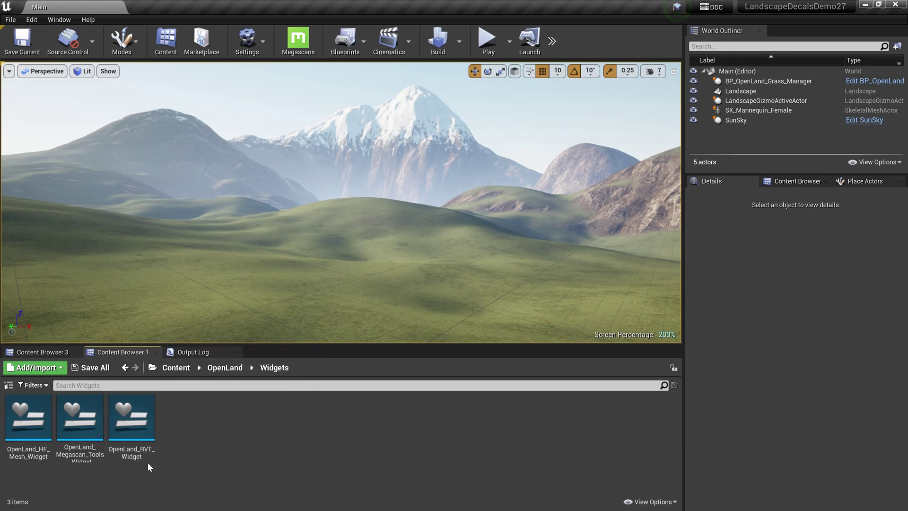
{"action": "right_click", "coordinate": [150, 442]}
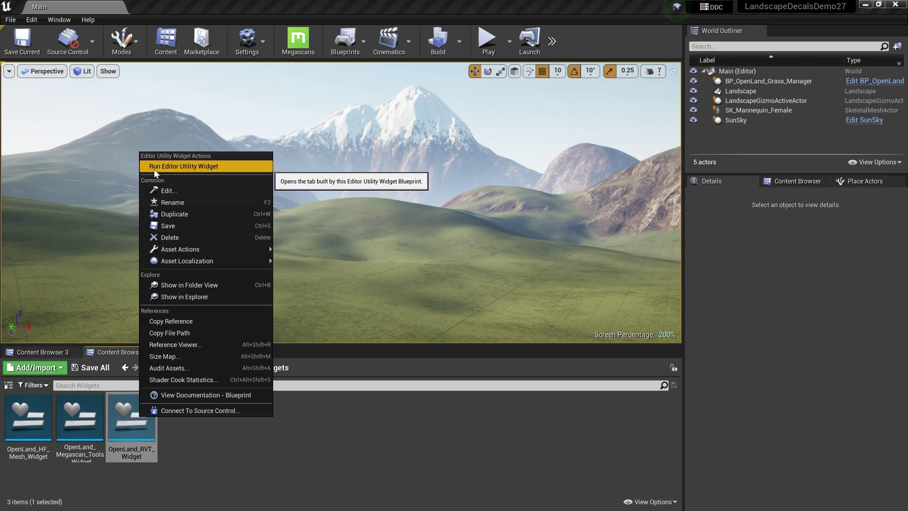
{"action": "left_click", "coordinate": [189, 167]}
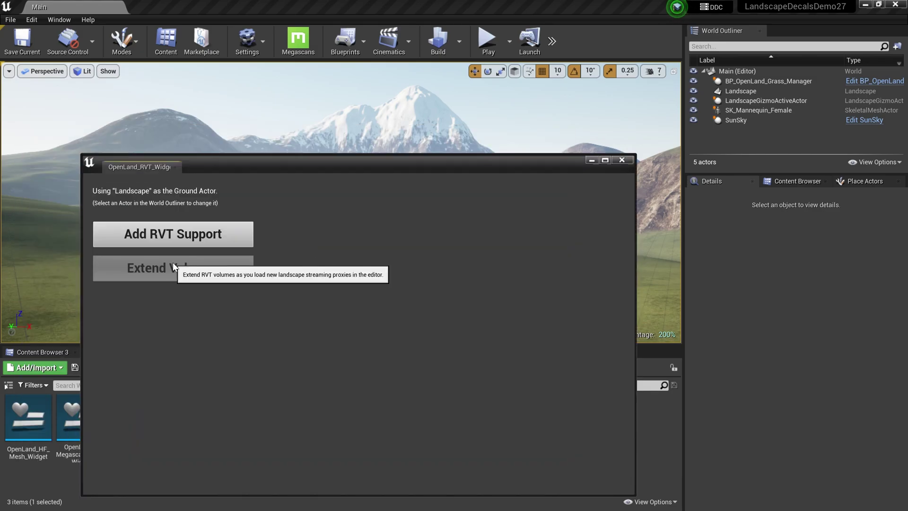
- Add RVT support to the Landscape with the widget, review its setup instructions and close it
{"action": "left_click", "coordinate": [185, 242]}
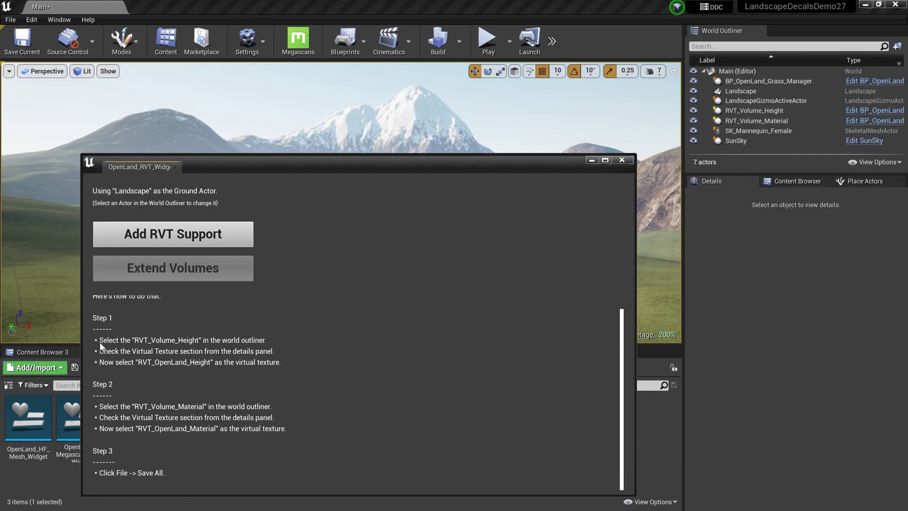
{"action": "scroll", "coordinate": [98, 346], "scroll_direction": "down", "scroll_amount": 1}
{"action": "left_click", "coordinate": [622, 159]}
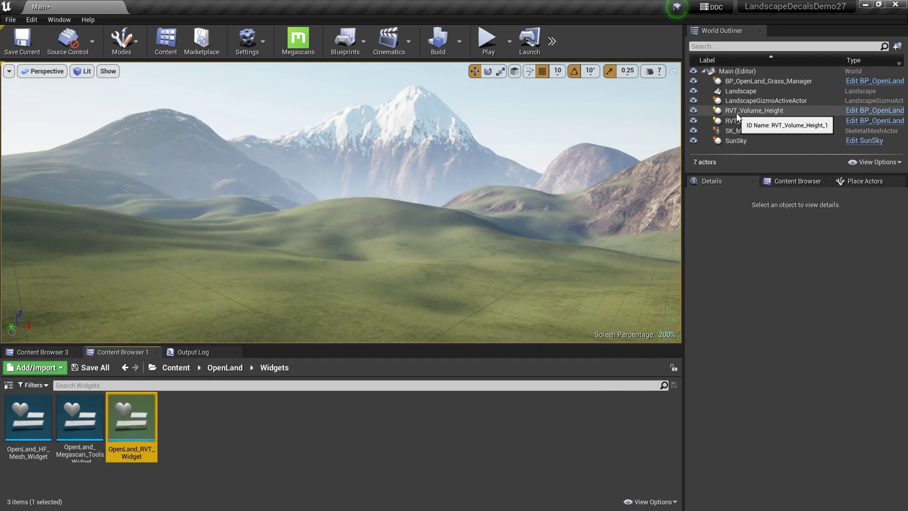
- Assign RVT_OpenLand_Height as the virtual texture of the RVT_Volume_Height actor
{"action": "left_click", "coordinate": [751, 112]}
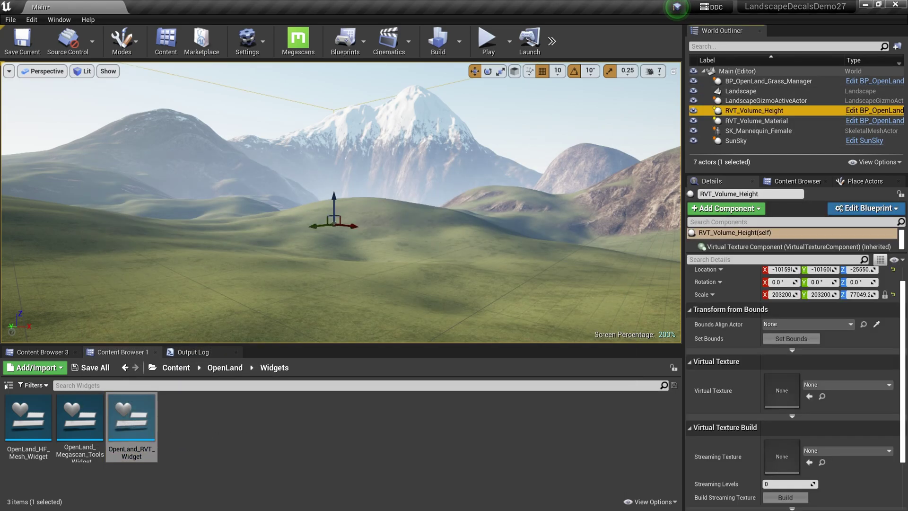
{"action": "scroll", "coordinate": [793, 430], "scroll_direction": "up", "scroll_amount": 1}
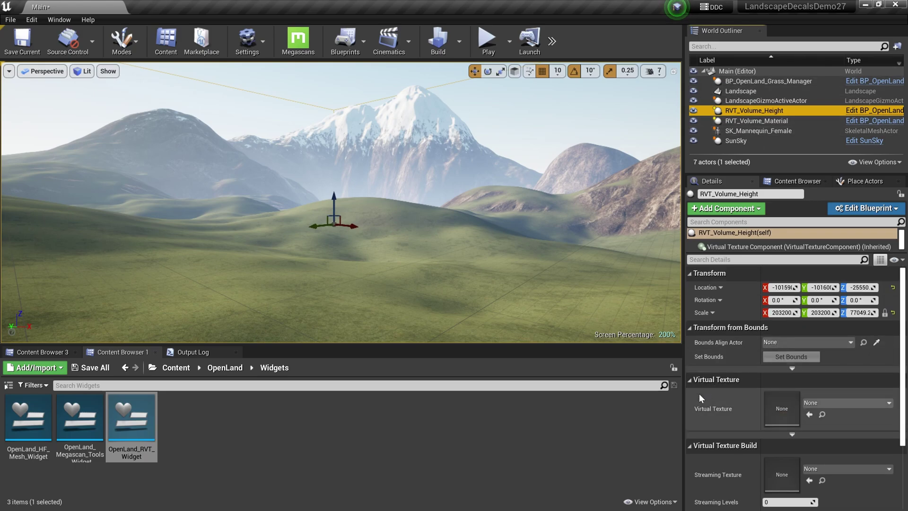
{"action": "left_click", "coordinate": [836, 404]}
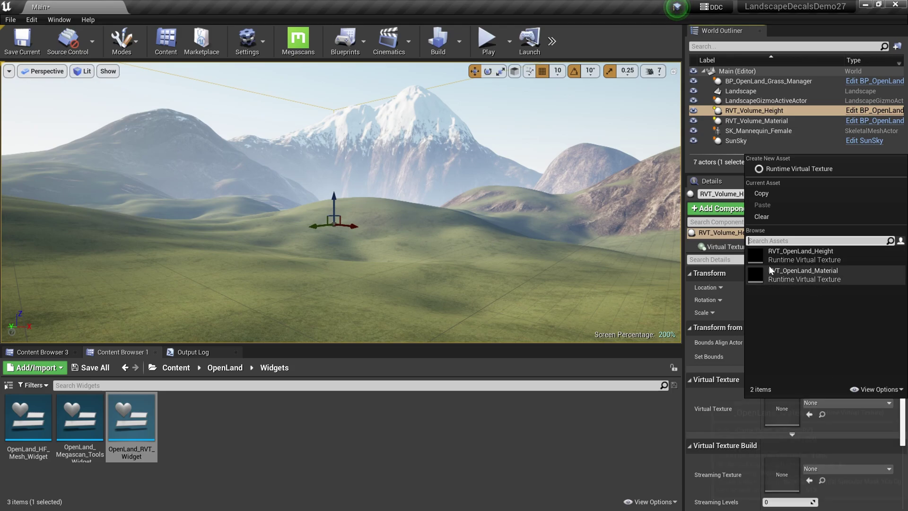
{"action": "left_click", "coordinate": [807, 255]}
- Assign RVT_OpenLand_Material as the virtual texture of the RVT_Volume_Material actor
{"action": "left_click", "coordinate": [756, 121]}
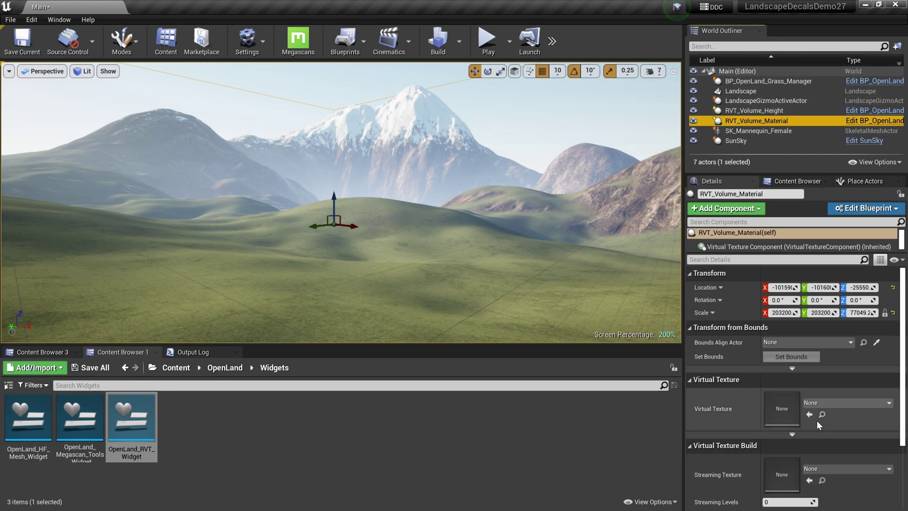
{"action": "left_click", "coordinate": [812, 402]}
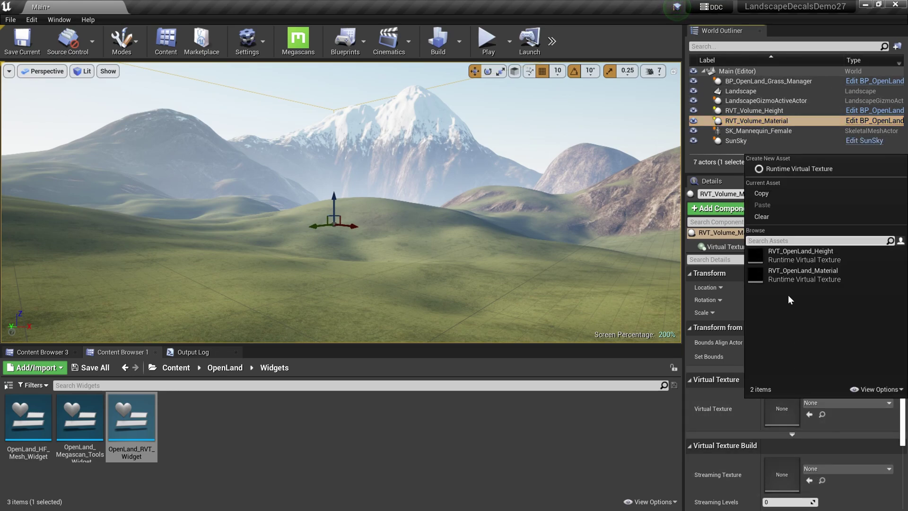
{"action": "left_click", "coordinate": [811, 275]}
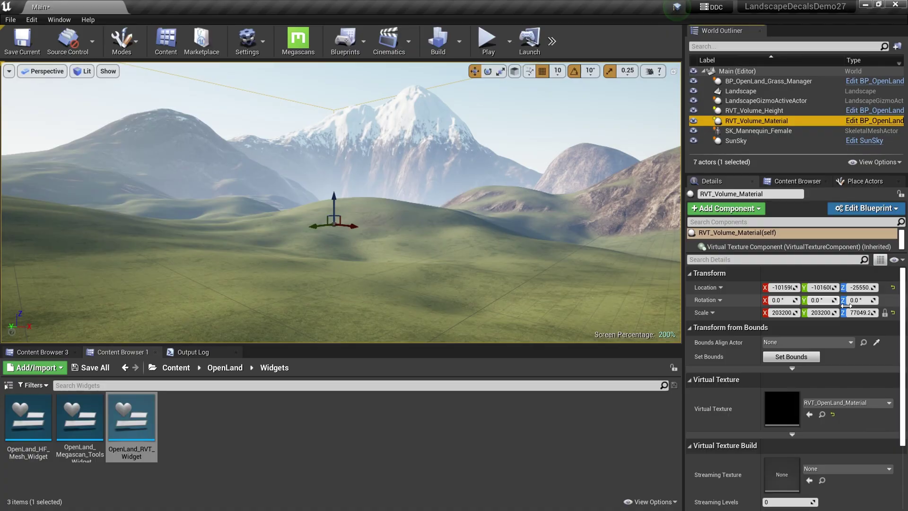
- Save all modified levels and assets in the project
{"action": "left_click", "coordinate": [11, 19]}
{"action": "left_click", "coordinate": [47, 111]}
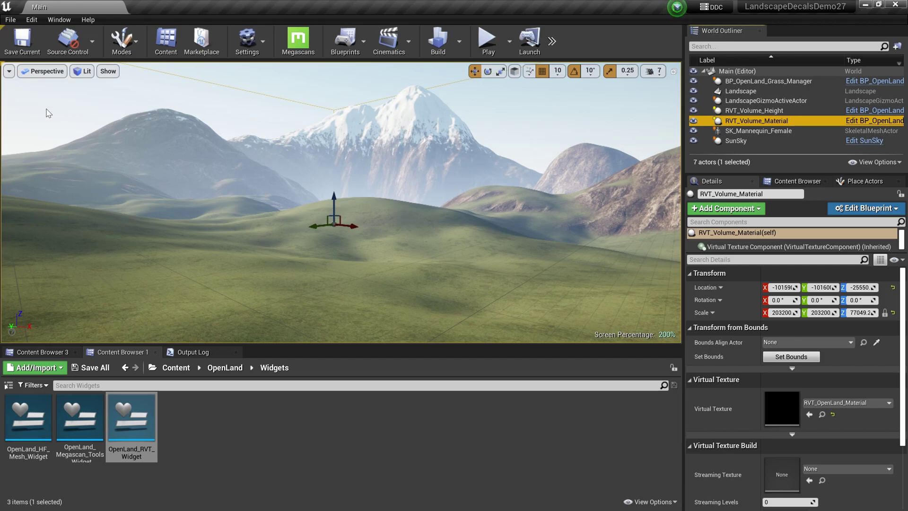
{"action": "left_click", "coordinate": [46, 112]}
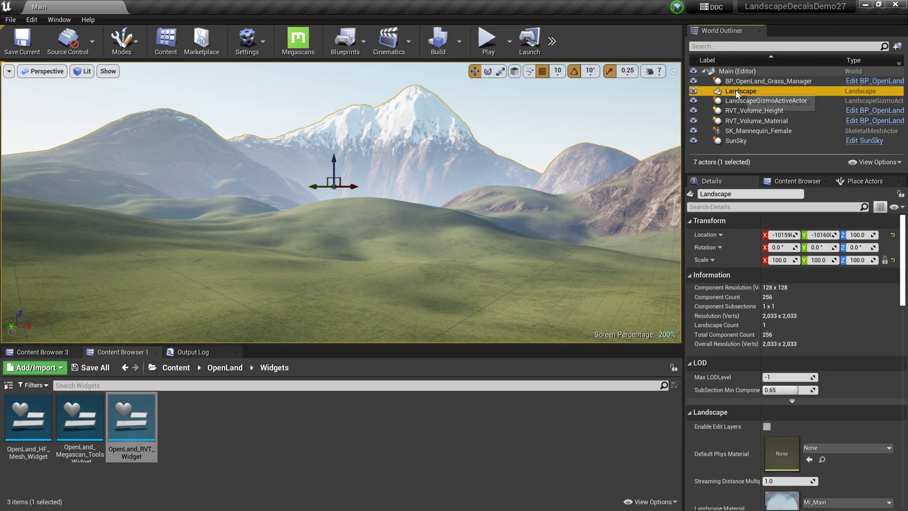
- Open the Landscape's MI_Main material instance, find its RVT parameters, enable Use RVT Cache and close the material
{"action": "scroll", "coordinate": [785, 349], "scroll_direction": "down", "scroll_amount": 5}
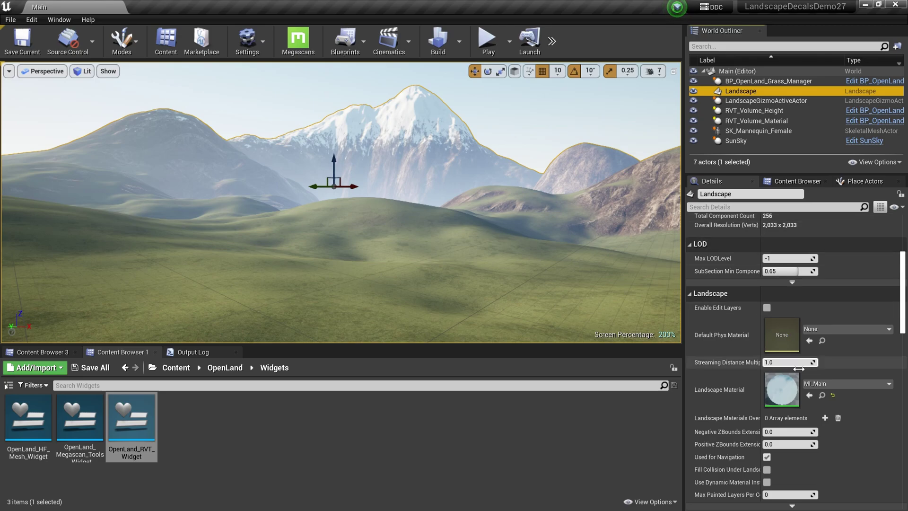
{"action": "double_click", "coordinate": [784, 390]}
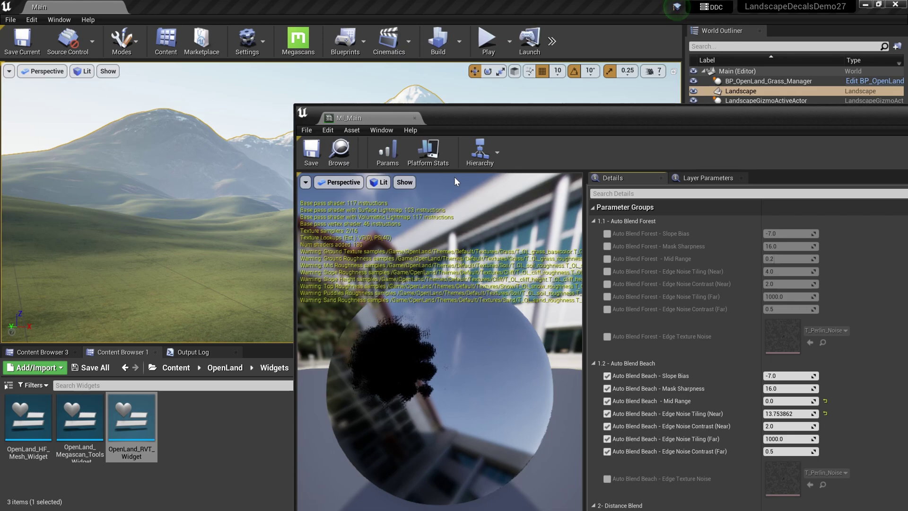
{"action": "left_click_drag", "start_coordinate": [549, 115], "coordinate": [442, 100]}
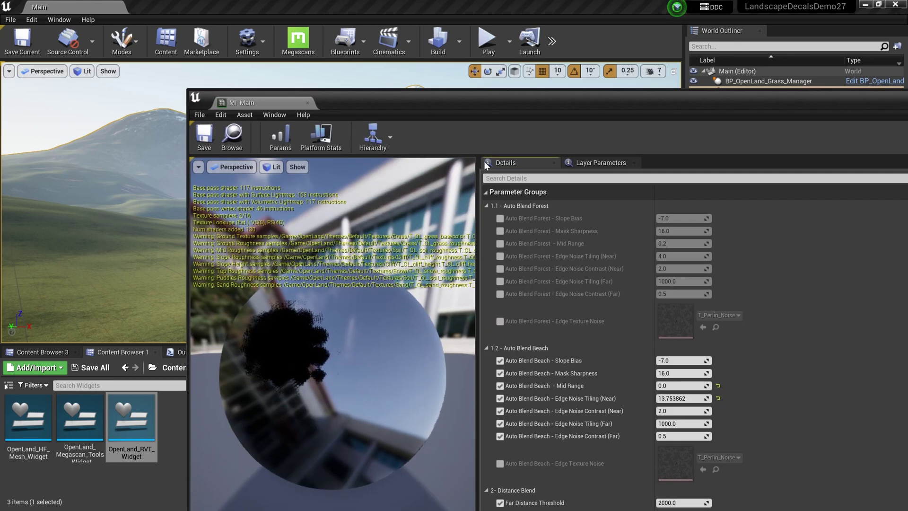
{"action": "left_click", "coordinate": [507, 178]}
{"action": "type", "text": "rvt"}
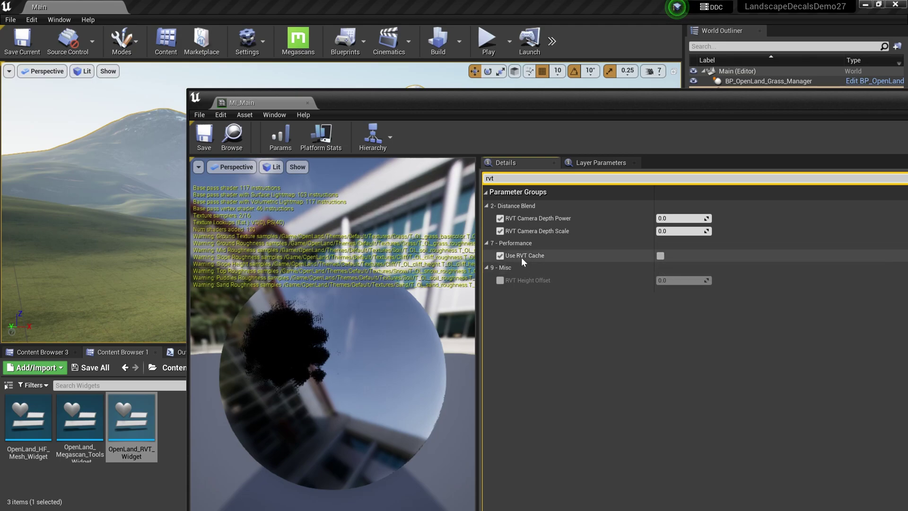
{"action": "left_click", "coordinate": [660, 256]}
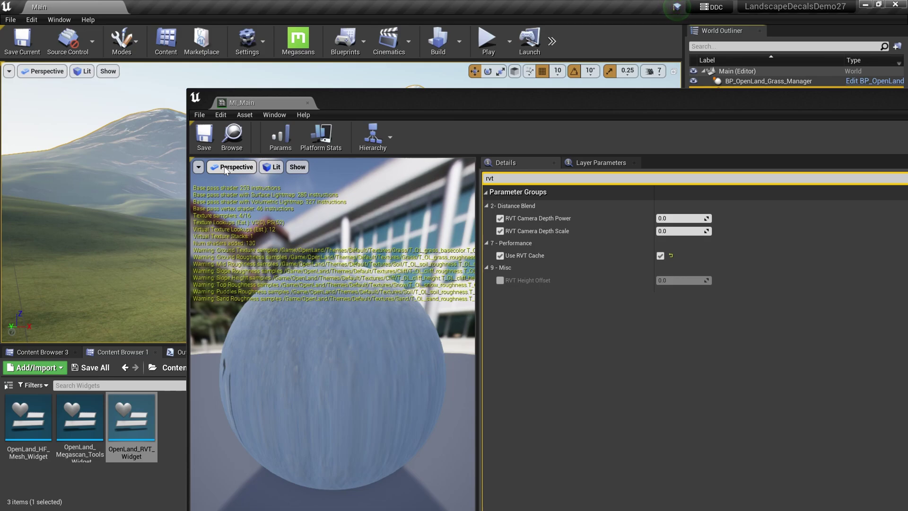
{"action": "left_click", "coordinate": [307, 103]}
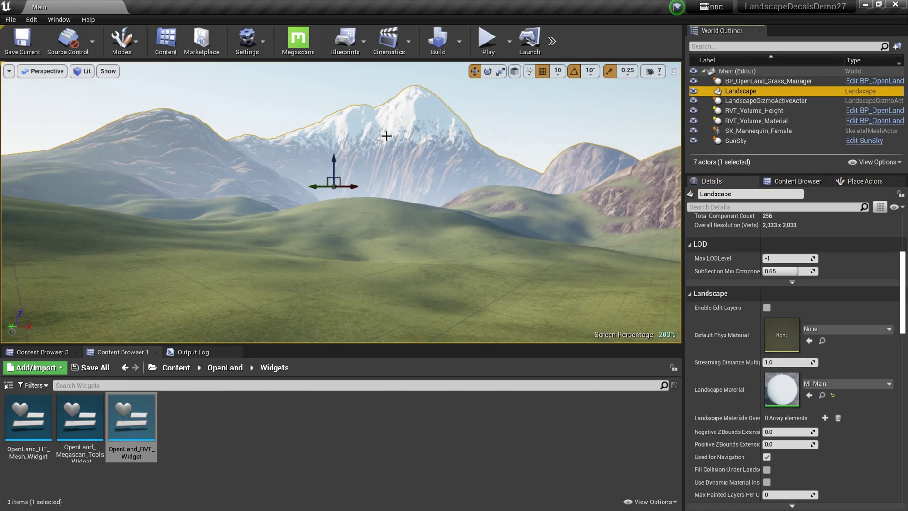
{"action": "left_click", "coordinate": [321, 95]}
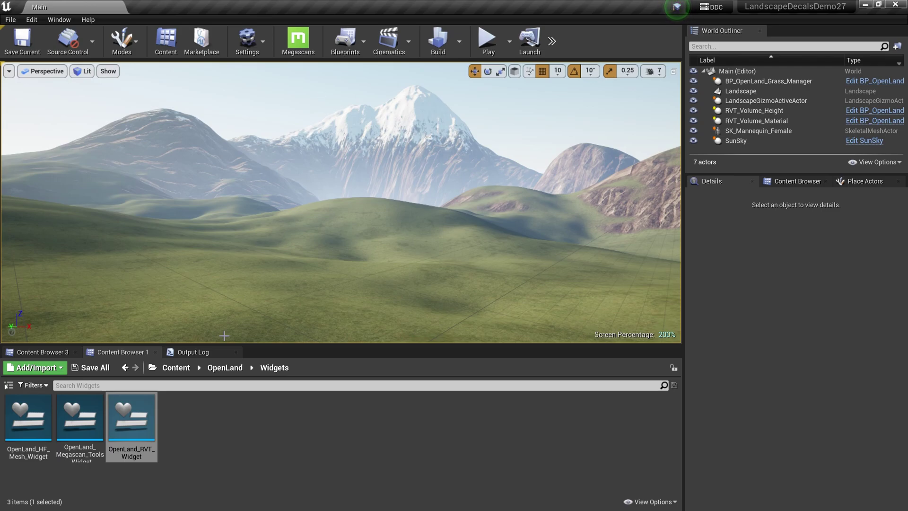
- Place the RVT_Road_Spline blueprint from OpenLand/Blueprints/Roads onto the grassy ground of the level
{"action": "left_click", "coordinate": [217, 369]}
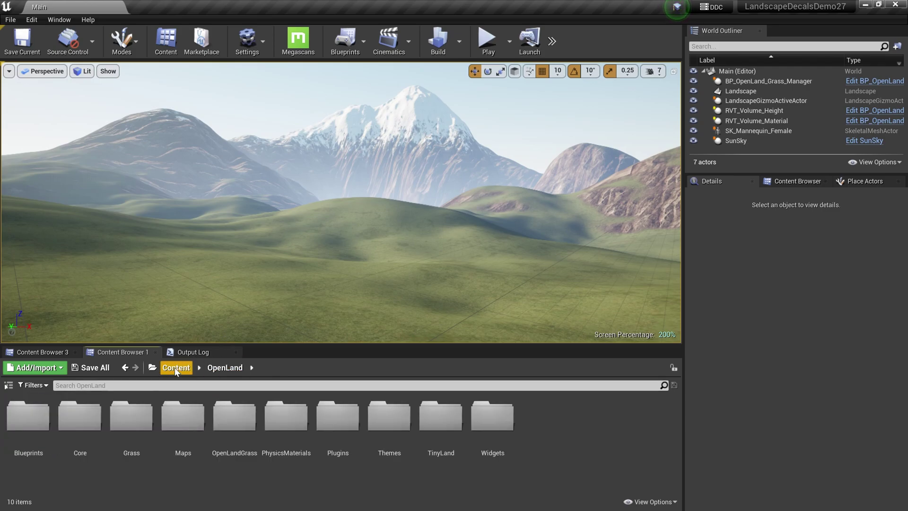
{"action": "double_click", "coordinate": [28, 417]}
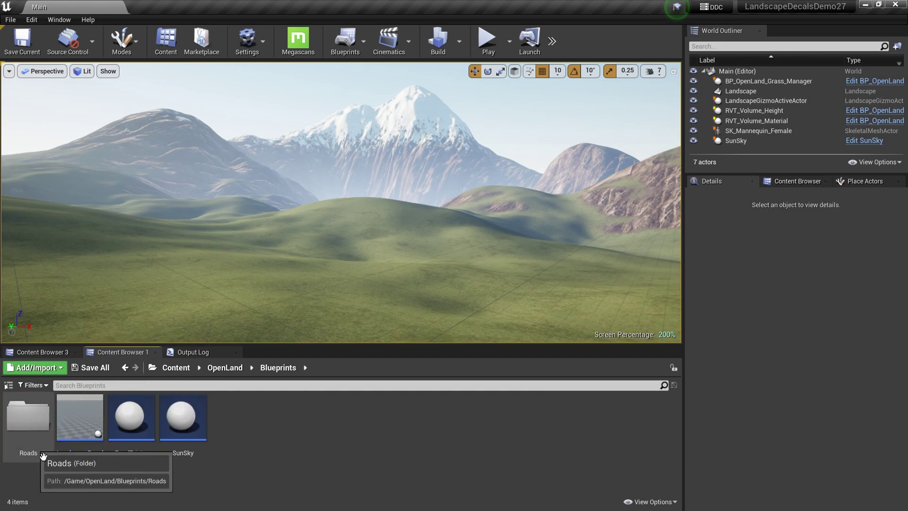
{"action": "double_click", "coordinate": [38, 432]}
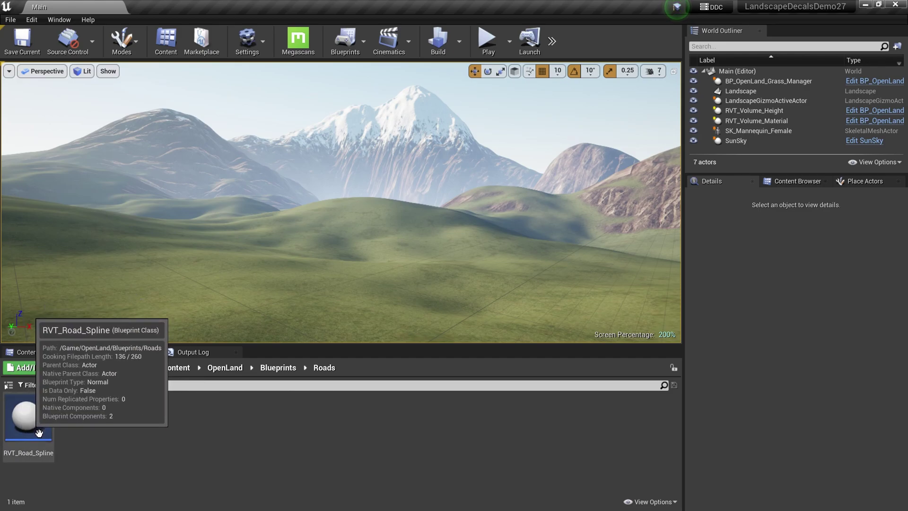
{"action": "left_click_drag", "start_coordinate": [30, 418], "coordinate": [188, 246]}
{"action": "mouse_move", "coordinate": [189, 246]}
{"action": "right_mouse_down"}
{"action": "mouse_move", "coordinate": [110, 331]}
{"action": "mouse_move", "coordinate": [130, 291]}
{"action": "mouse_move", "coordinate": [237, 251]}
{"action": "mouse_move", "coordinate": [251, 307]}
{"action": "mouse_move", "coordinate": [322, 327]}
{"action": "mouse_move", "coordinate": [227, 289]}
{"action": "mouse_move", "coordinate": [193, 250]}
{"action": "right_mouse_up"}
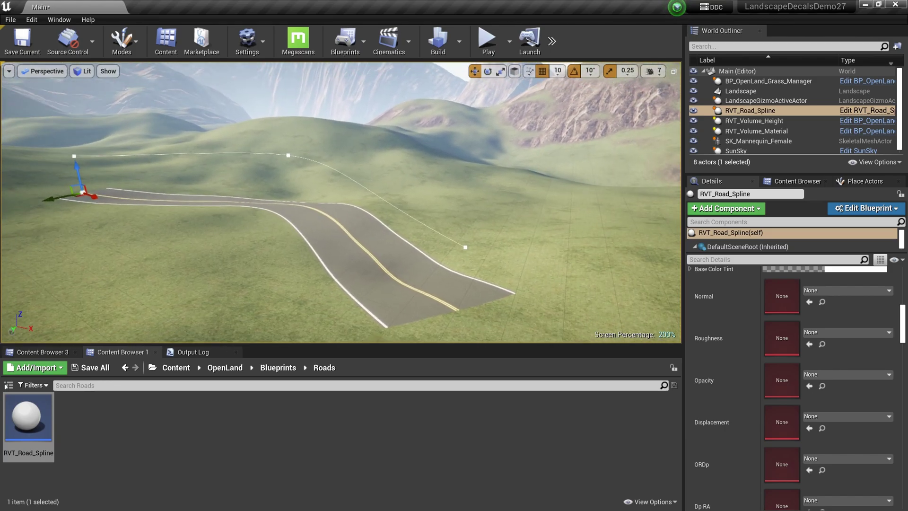
- Reshape the road by moving its spline's end point and middle point so it runs over the hills toward the mountain
{"action": "left_click", "coordinate": [466, 248]}
{"action": "left_click_drag", "start_coordinate": [455, 257], "coordinate": [307, 294]}
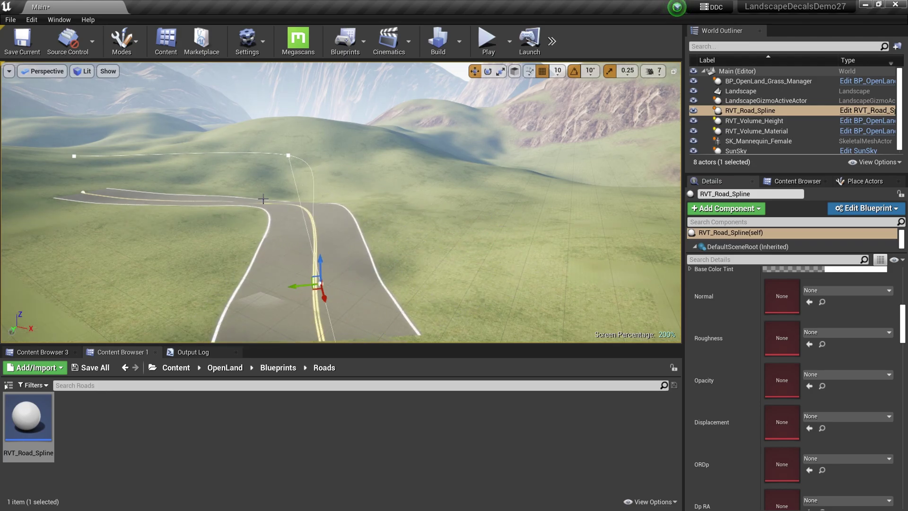
{"action": "left_click", "coordinate": [290, 156]}
{"action": "left_click_drag", "start_coordinate": [275, 168], "coordinate": [286, 166]}
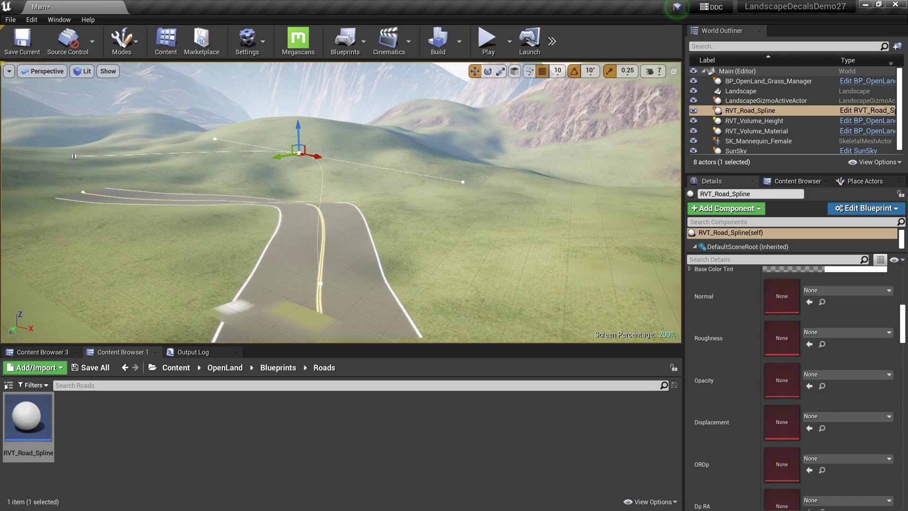
{"action": "left_click", "coordinate": [74, 156]}
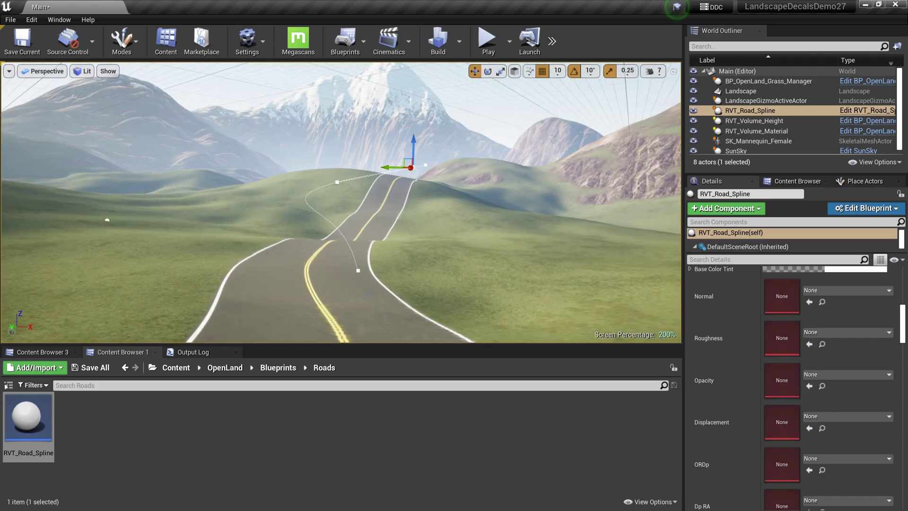
- Play the level, walk the character along the road, stop playing and inspect the road surface
{"action": "right_click_drag", "start_coordinate": [356, 307], "coordinate": [356, 331]}
{"action": "scroll", "coordinate": [356, 308], "scroll_direction": "up", "scroll_amount": 3}
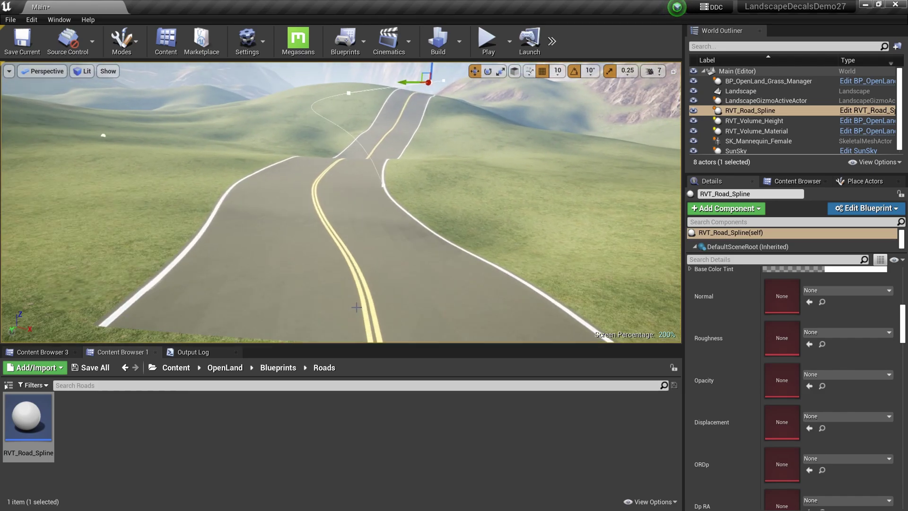
{"action": "key", "text": "alt+p"}
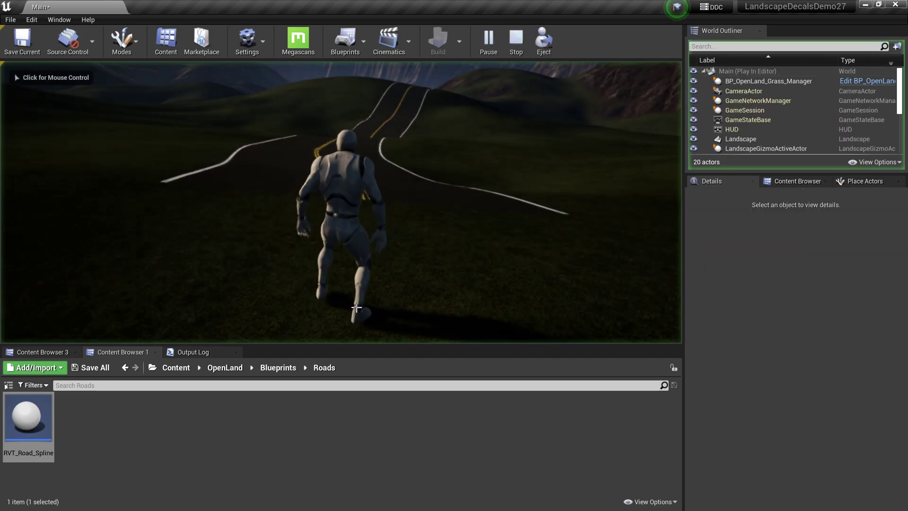
{"action": "key", "text": "w"}
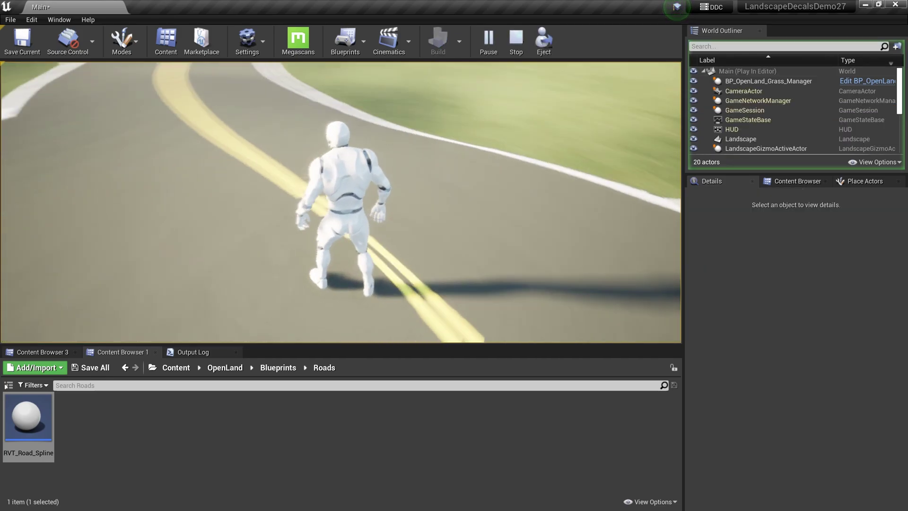
{"action": "key", "text": "w"}
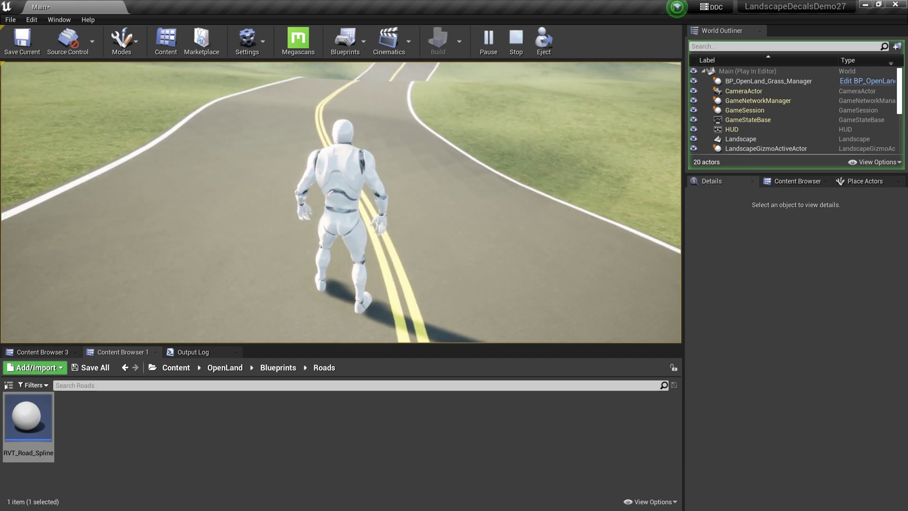
{"action": "key", "text": "Escape"}
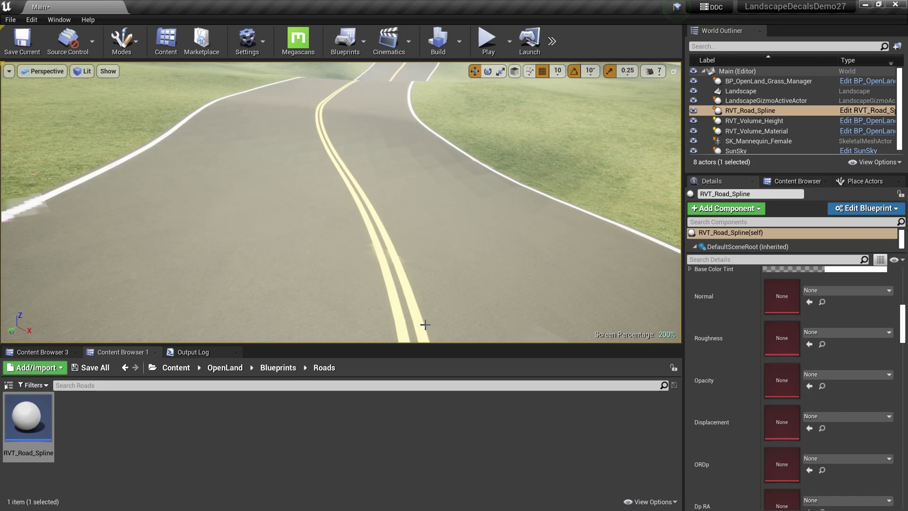
{"action": "right_click_drag", "start_coordinate": [425, 325], "coordinate": [377, 311]}
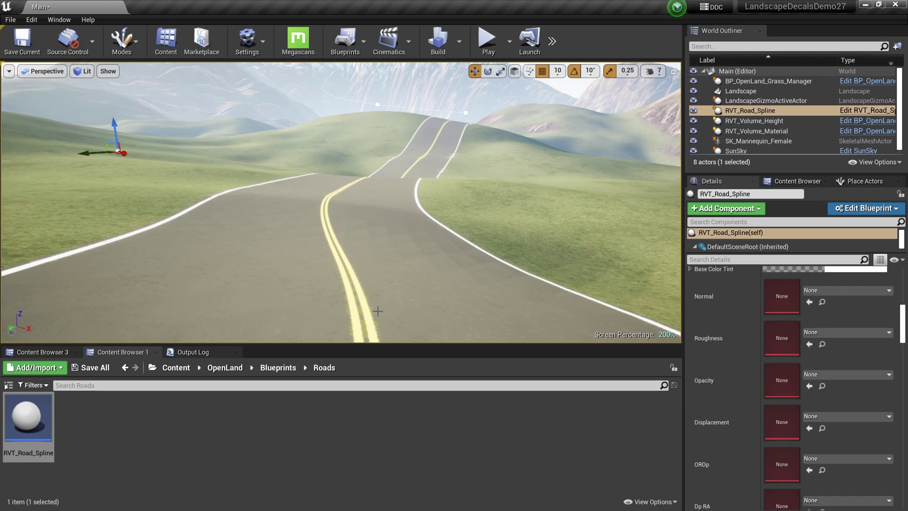
{"action": "right_click_drag", "start_coordinate": [378, 311], "coordinate": [349, 324]}
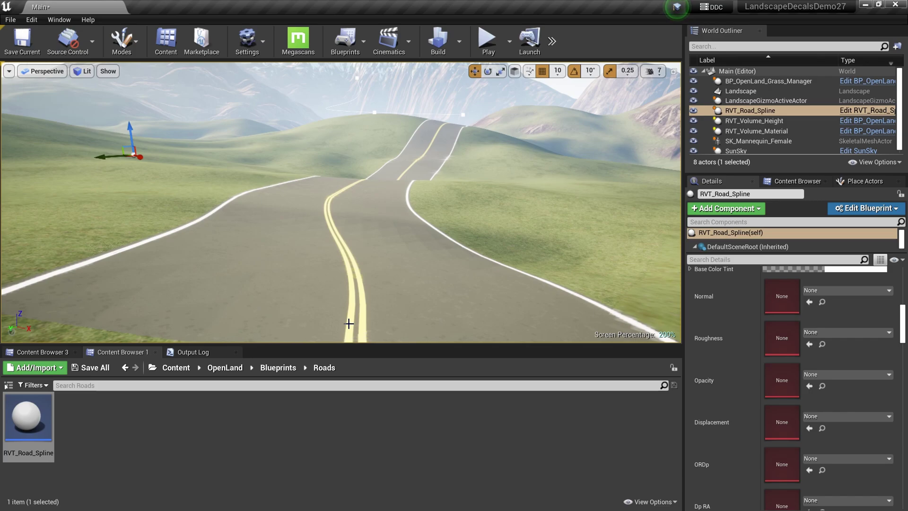
- Add a grass variety to OpenLand's GT_Ground using SM_Grass_Slender, density 200, cull distances 8000 and 10000, and Scale X 1.0 to 2.0
{"action": "left_click", "coordinate": [226, 369]}
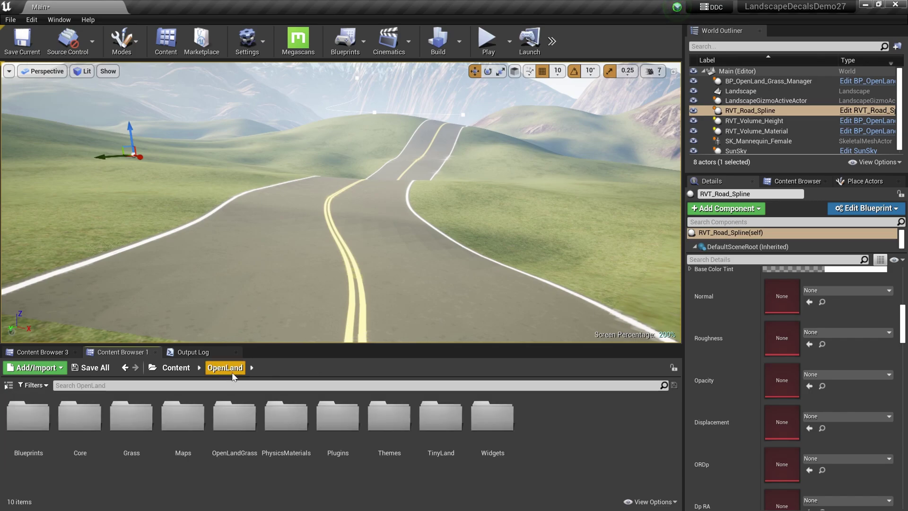
{"action": "double_click", "coordinate": [131, 417]}
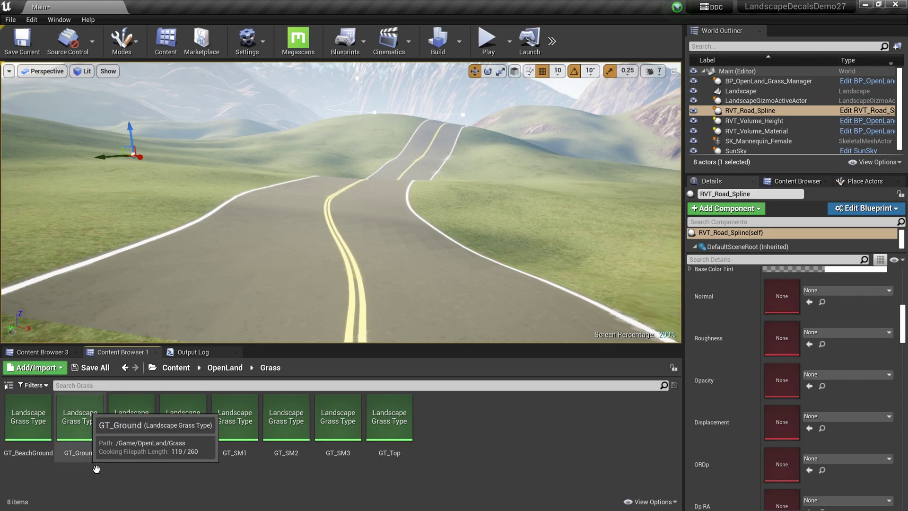
{"action": "double_click", "coordinate": [83, 461]}
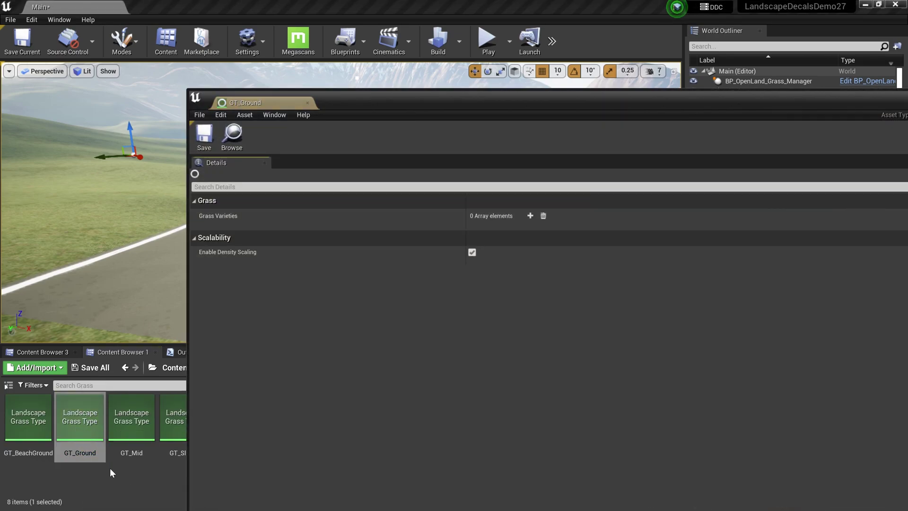
{"action": "left_click", "coordinate": [530, 216]}
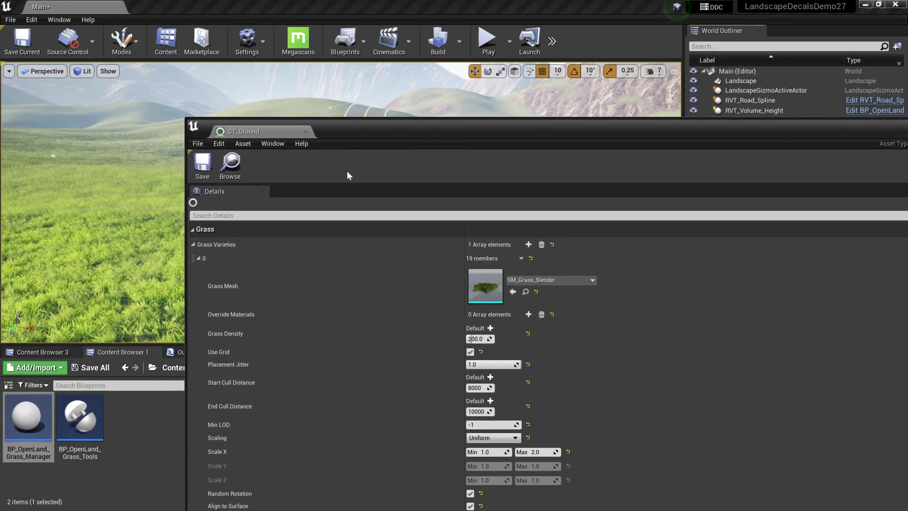
{"action": "left_click", "coordinate": [306, 132]}
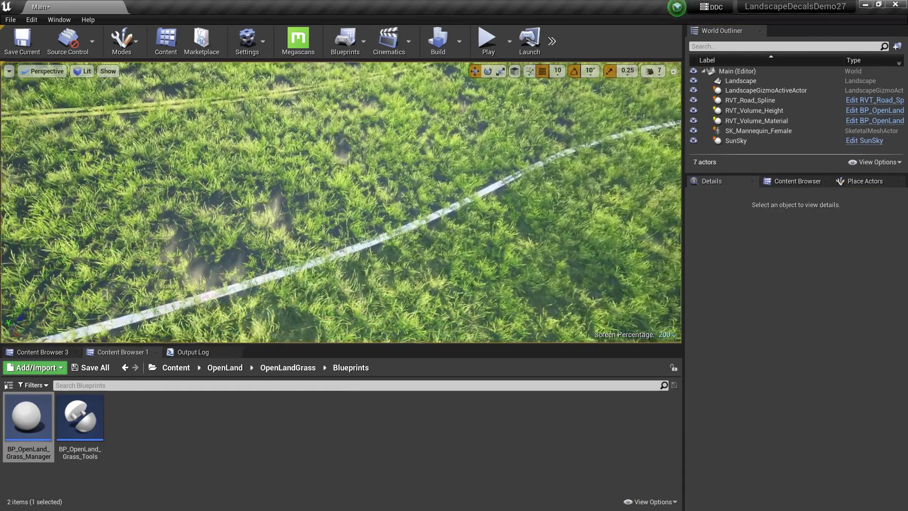
- Inspect the grass covering the road and place BP_OpenLand_Grass_Manager from OpenLandGrass/Blueprints into the level
{"action": "mouse_move", "coordinate": [341, 202]}
{"action": "right_mouse_down"}
{"action": "mouse_move", "coordinate": [293, 165]}
{"action": "mouse_move", "coordinate": [327, 194]}
{"action": "right_mouse_up"}
{"action": "right_click_drag", "start_coordinate": [362, 252], "coordinate": [359, 184]}
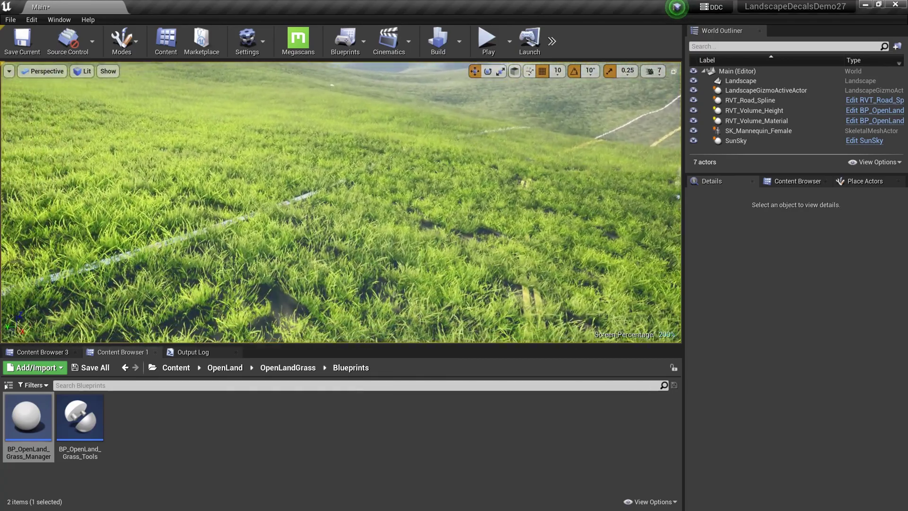
{"action": "left_click", "coordinate": [224, 368]}
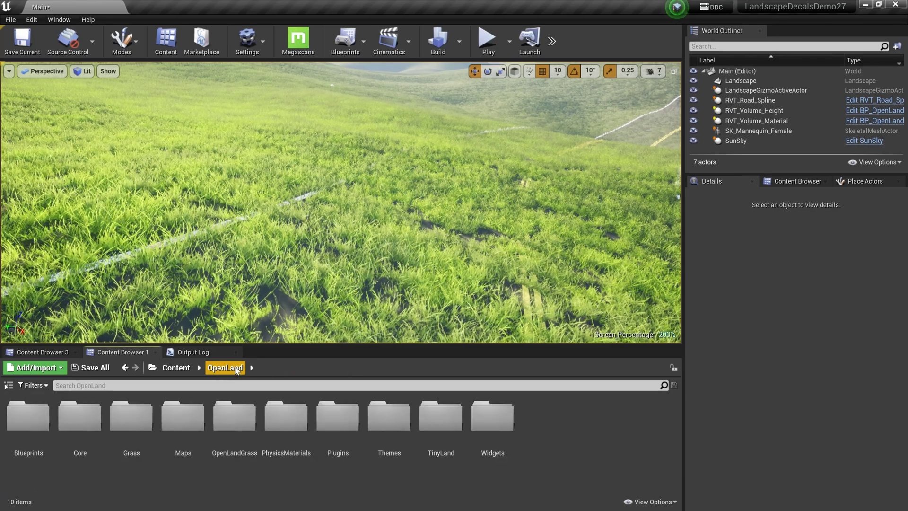
{"action": "double_click", "coordinate": [245, 436]}
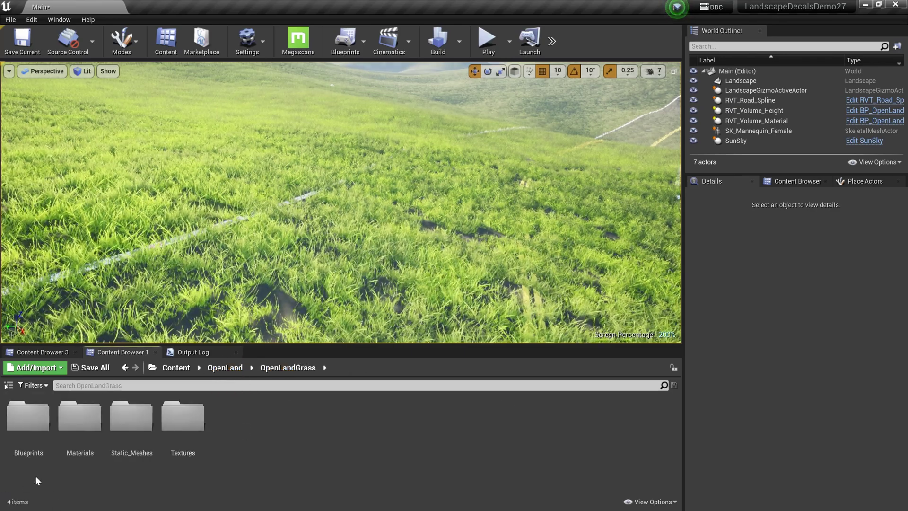
{"action": "double_click", "coordinate": [29, 421]}
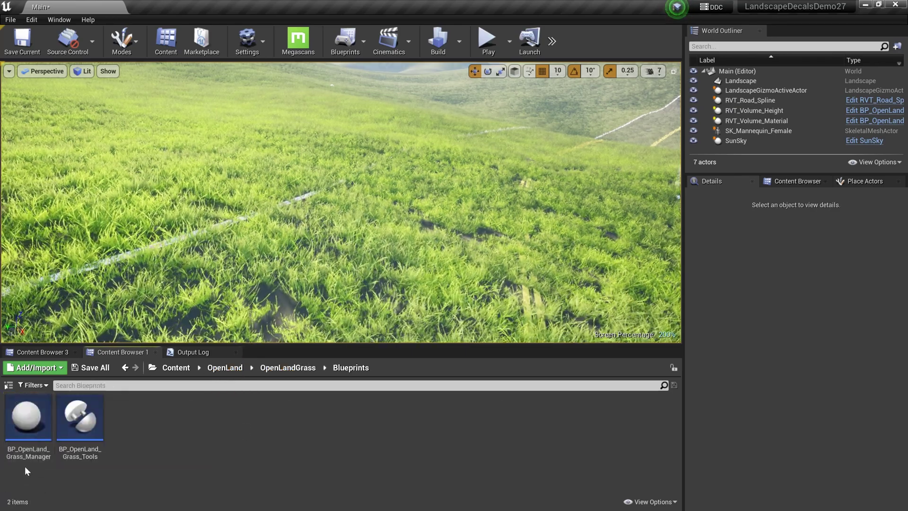
{"action": "left_click_drag", "start_coordinate": [28, 424], "coordinate": [243, 251]}
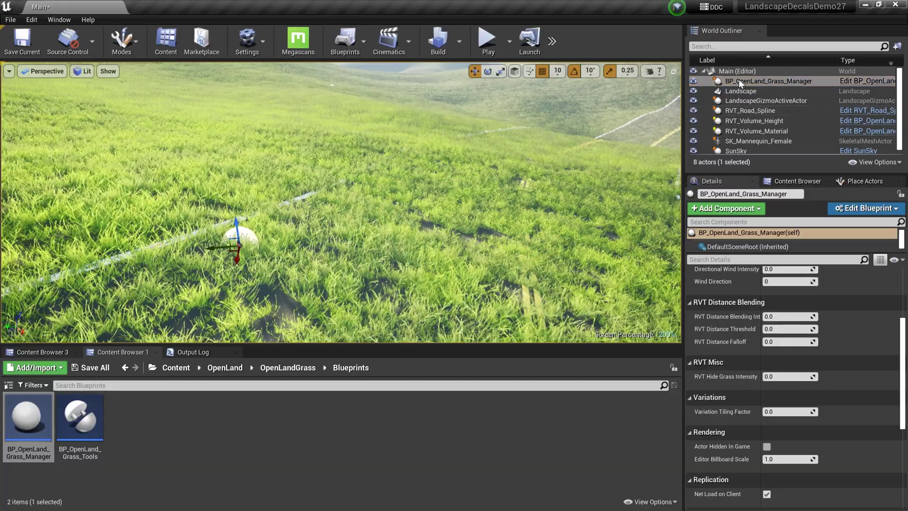
- Set RVT Hide Grass Intensity to 1.0 on the BP_OpenLand_Grass_Manager actor and inspect the grass along the road
{"action": "left_click", "coordinate": [774, 81]}
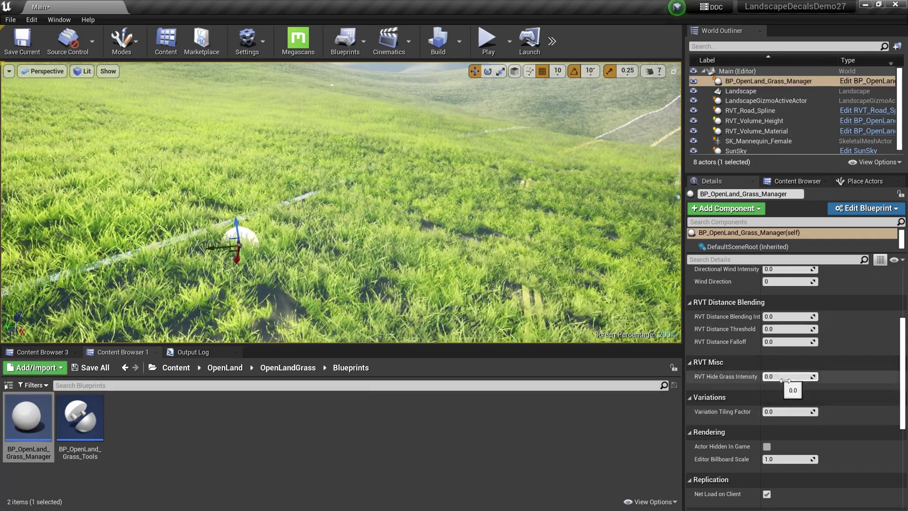
{"action": "type", "text": "1"}
{"action": "left_click", "coordinate": [786, 396]}
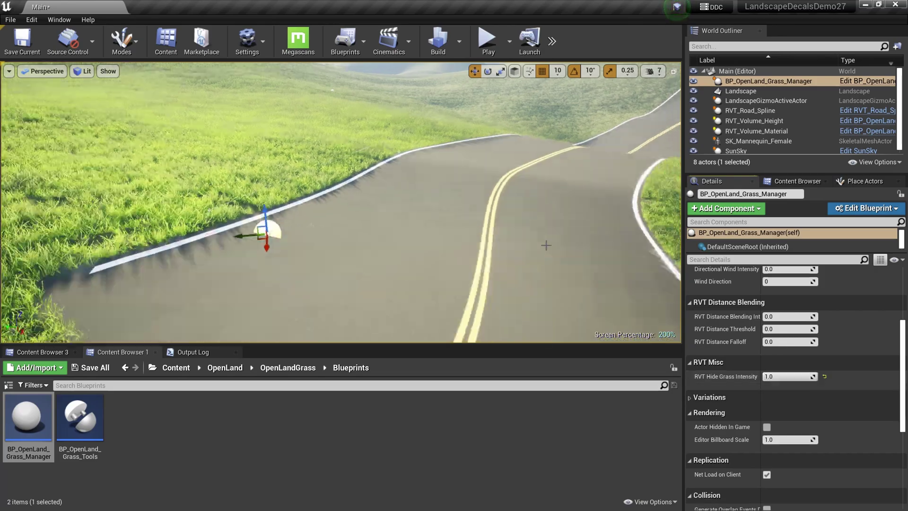
{"action": "mouse_move", "coordinate": [546, 245]}
{"action": "right_mouse_down"}
{"action": "mouse_move", "coordinate": [546, 199]}
{"action": "mouse_move", "coordinate": [559, 265]}
{"action": "mouse_move", "coordinate": [547, 245]}
{"action": "right_mouse_up"}
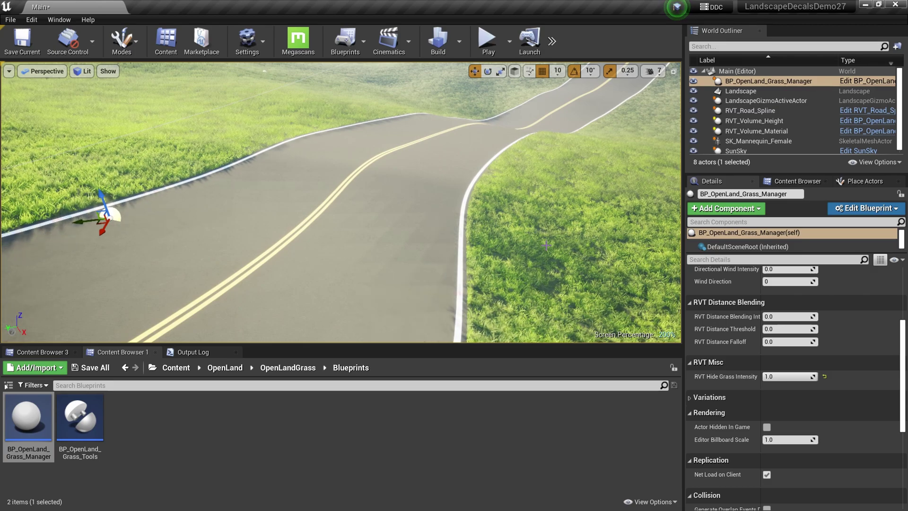
{"action": "mouse_move", "coordinate": [547, 246]}
{"action": "right_mouse_down"}
{"action": "mouse_move", "coordinate": [568, 199]}
{"action": "mouse_move", "coordinate": [521, 199]}
{"action": "mouse_move", "coordinate": [546, 213]}
{"action": "mouse_move", "coordinate": [518, 314]}
{"action": "mouse_move", "coordinate": [554, 246]}
{"action": "mouse_move", "coordinate": [540, 245]}
{"action": "right_mouse_up"}
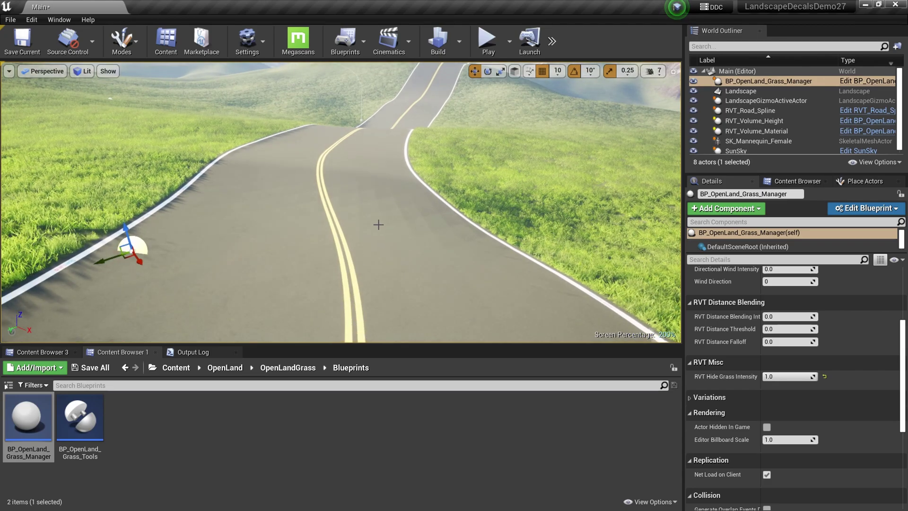
- Set the Road Width of RVT_Road_Spline to 500 and inspect the narrower road
{"action": "mouse_move", "coordinate": [379, 225]}
{"action": "right_mouse_down"}
{"action": "mouse_move", "coordinate": [351, 232]}
{"action": "mouse_move", "coordinate": [364, 233]}
{"action": "mouse_move", "coordinate": [383, 208]}
{"action": "right_mouse_up"}
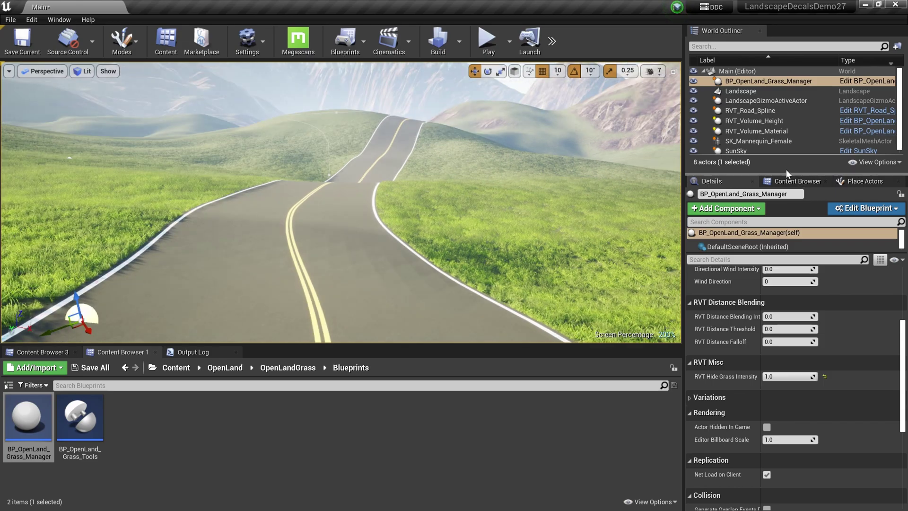
{"action": "left_click", "coordinate": [763, 111]}
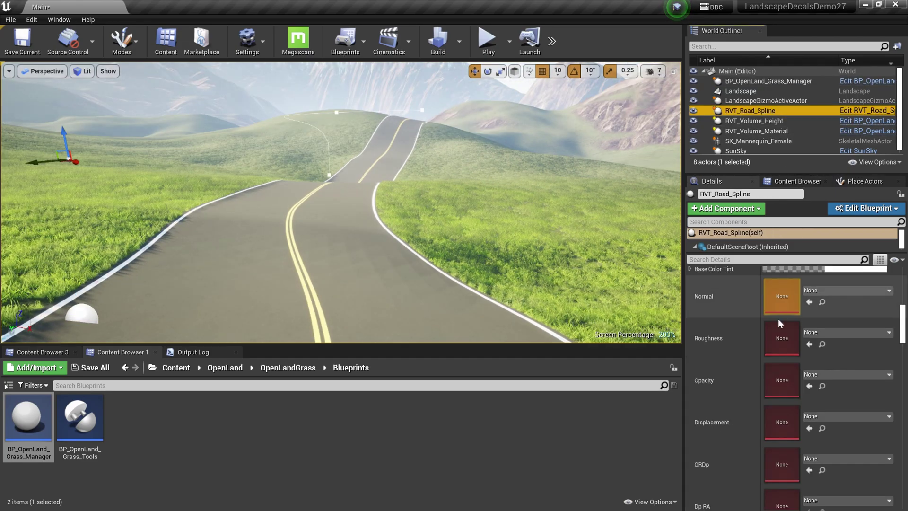
{"action": "scroll", "coordinate": [773, 353], "scroll_direction": "up", "scroll_amount": 5}
{"action": "left_click", "coordinate": [789, 343]}
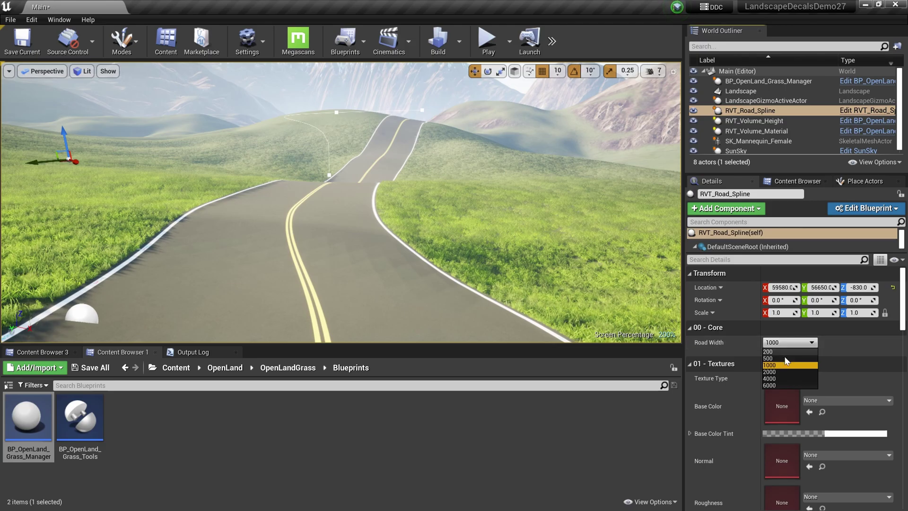
{"action": "left_click", "coordinate": [785, 358]}
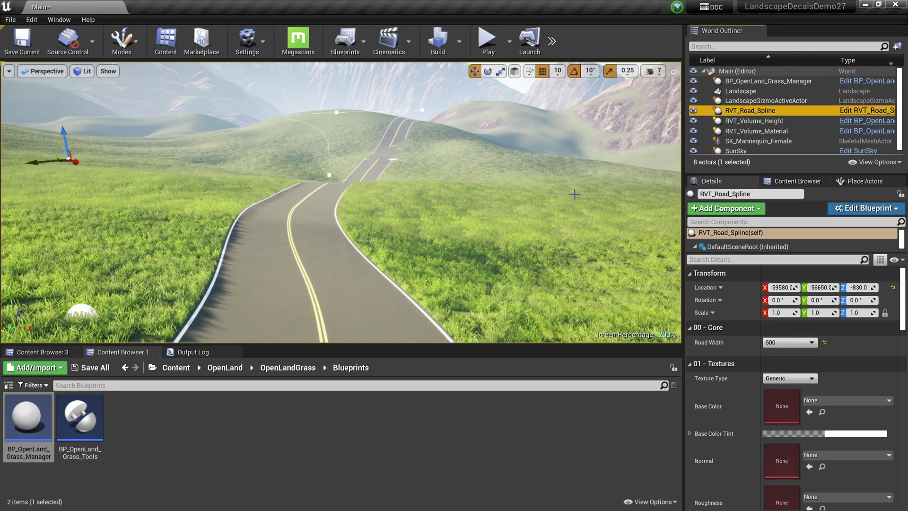
{"action": "right_click_drag", "start_coordinate": [575, 195], "coordinate": [596, 252]}
- Assign the Albedo, Normal, Roughness and Displacement textures from Megascans/Surfaces/Herringbone_Brick_Pavement_vedtba0 to the road spline's matching texture slots
{"action": "left_click", "coordinate": [176, 367]}
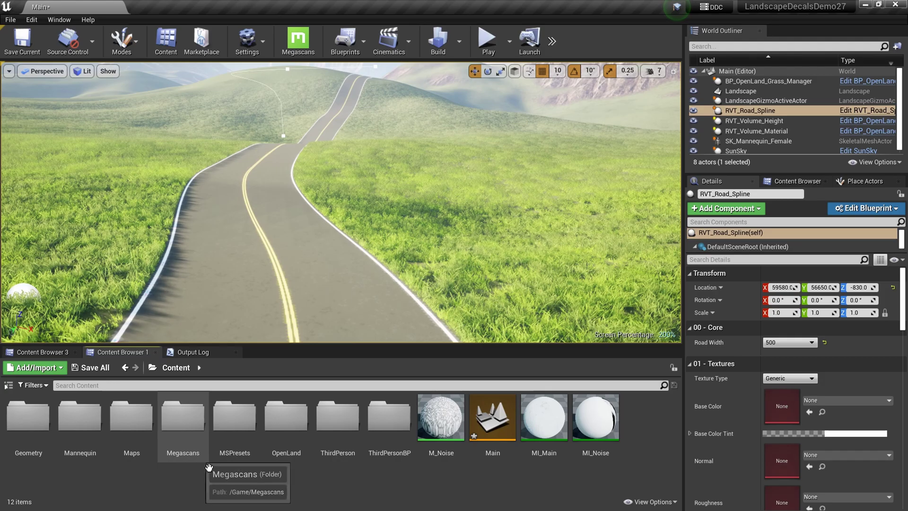
{"action": "double_click", "coordinate": [192, 431]}
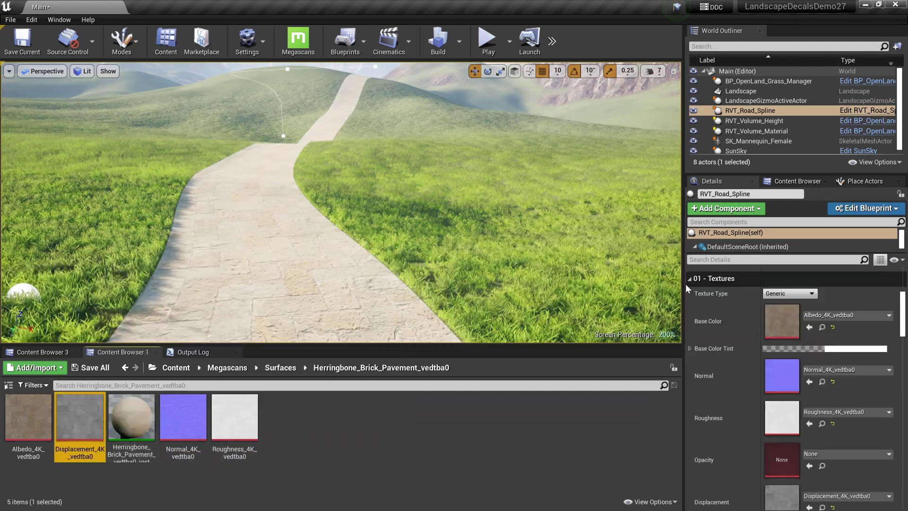
{"action": "left_click", "coordinate": [689, 282]}
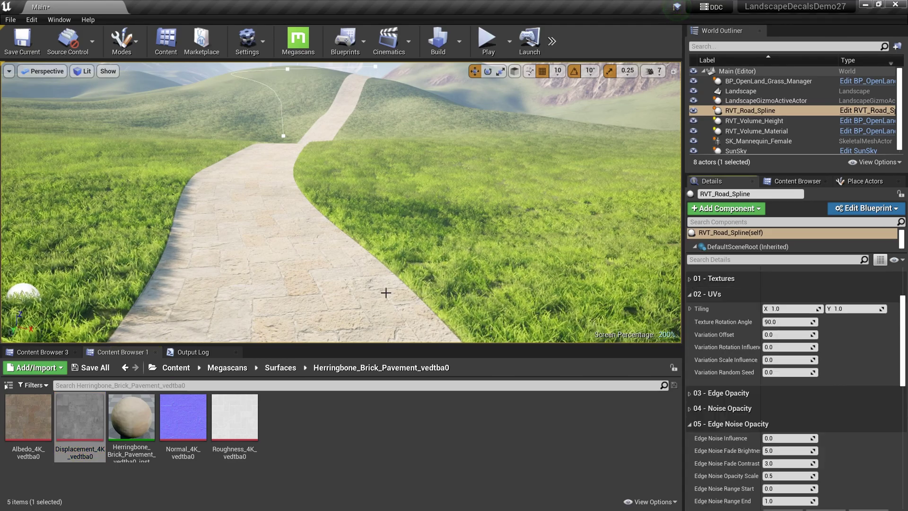
- Play the level, walk the character along the paved path, and stop playing
{"action": "key", "text": "alt+p"}
{"action": "key", "text": "w"}
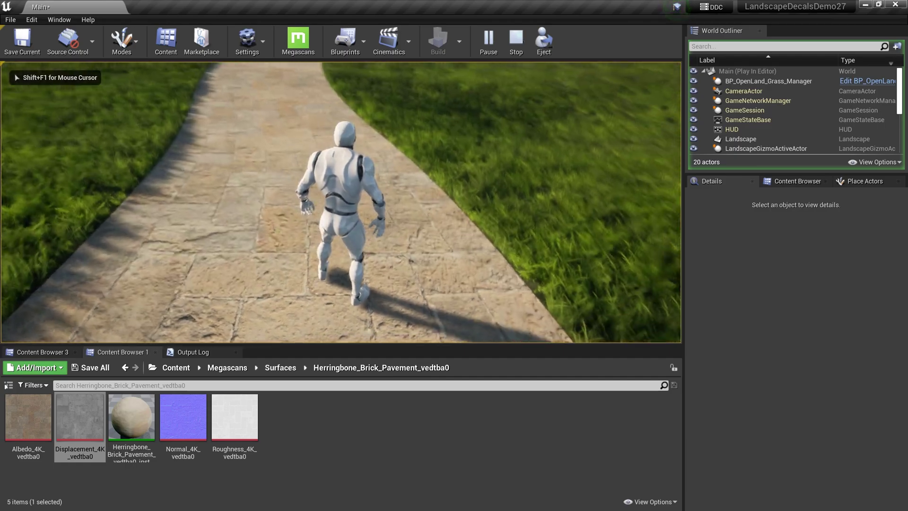
{"action": "key", "text": "Escape"}
- Set the road spline's UV Tiling to X 0.4 and Y 0.4, and inspect the paving from different distances
{"action": "left_click", "coordinate": [789, 309]}
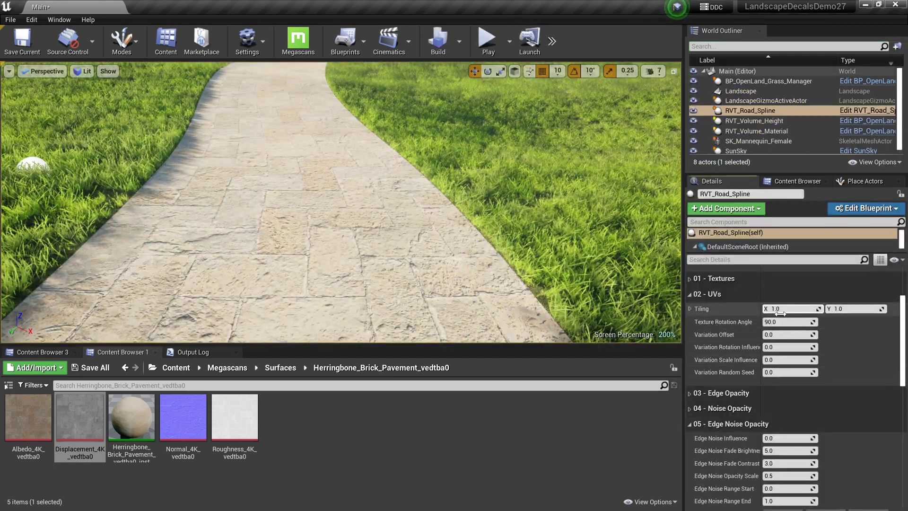
{"action": "type", "text": "0."}
{"action": "type", "text": ".4"}
{"action": "key", "text": "Tab"}
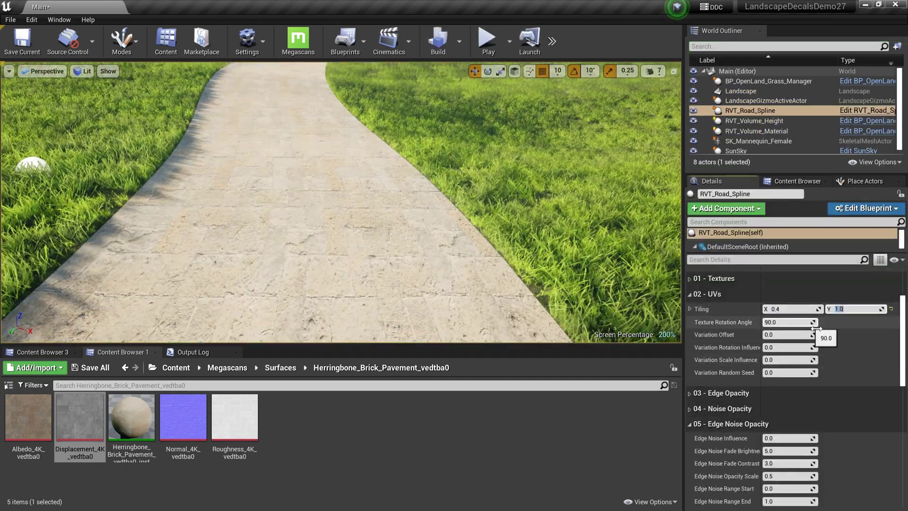
{"action": "type", "text": "0.4"}
{"action": "left_click", "coordinate": [469, 270]}
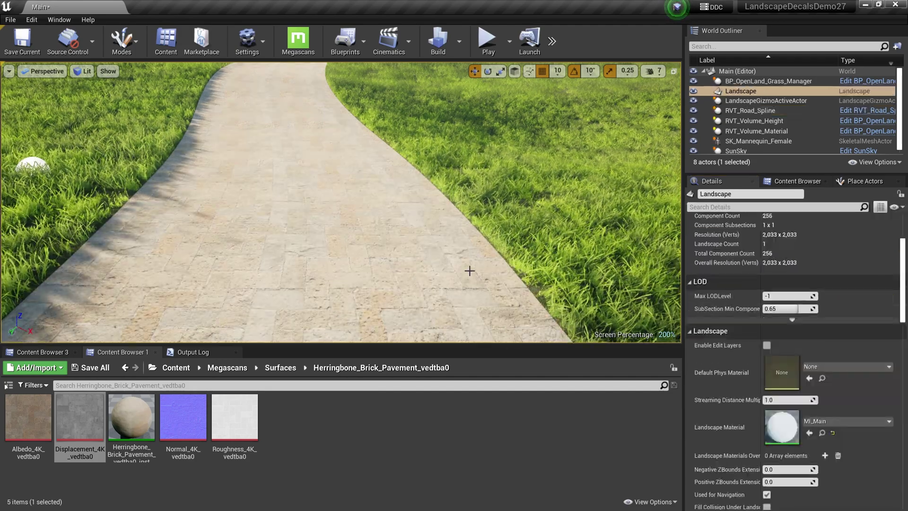
{"action": "right_click_drag", "start_coordinate": [473, 288], "coordinate": [462, 300]}
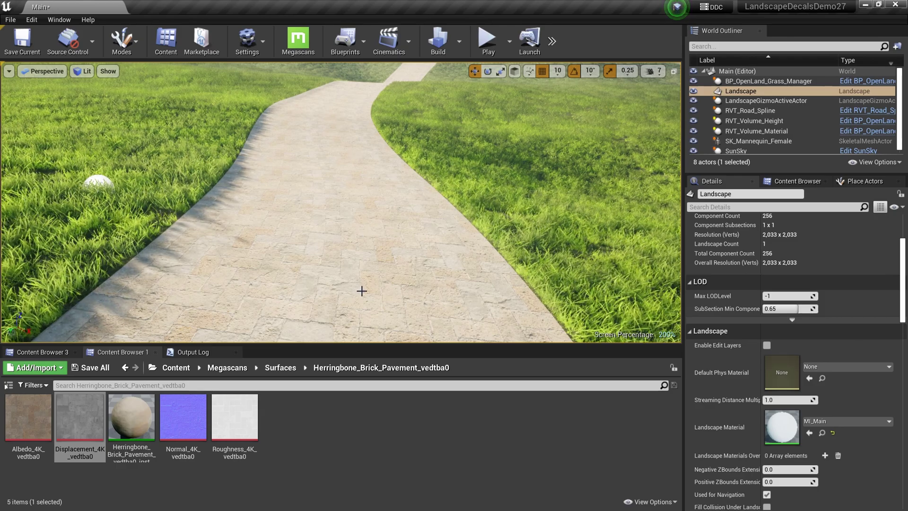
{"action": "right_click_drag", "start_coordinate": [349, 278], "coordinate": [348, 331]}
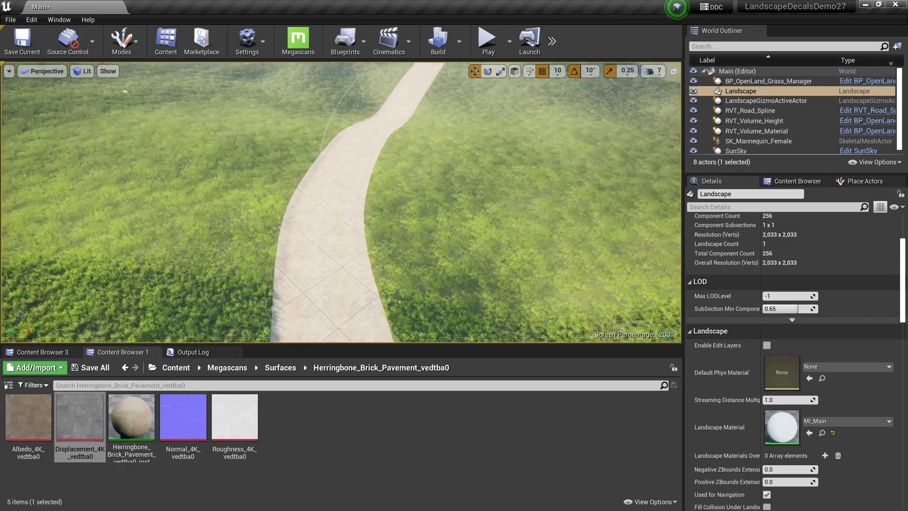
{"action": "right_click_drag", "start_coordinate": [340, 202], "coordinate": [351, 251]}
{"action": "scroll", "coordinate": [691, 326], "scroll_direction": "up", "scroll_amount": 4}
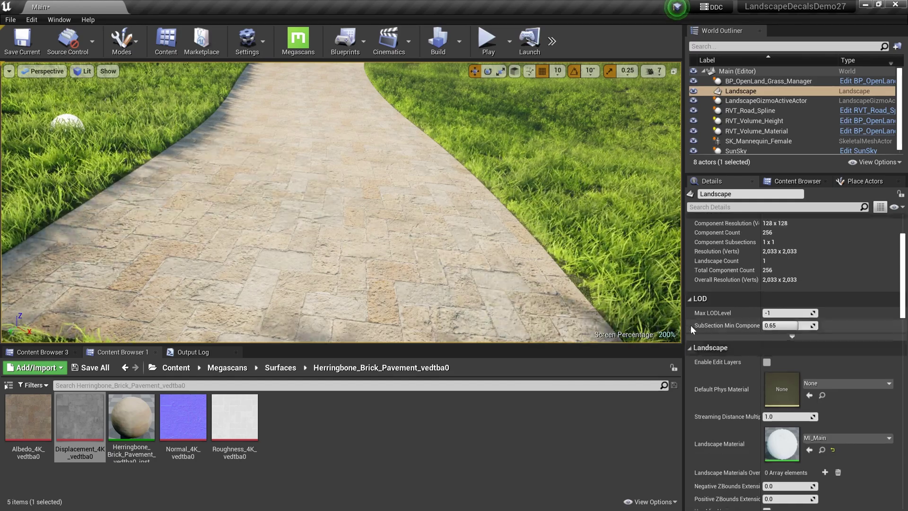
- Set RVT_Road_Spline's Variation Offset to about 0.14, Variation Rotation Influence to 0.025 and Variation Scale Influence to 0.286, and inspect the paving
{"action": "left_click", "coordinate": [750, 110]}
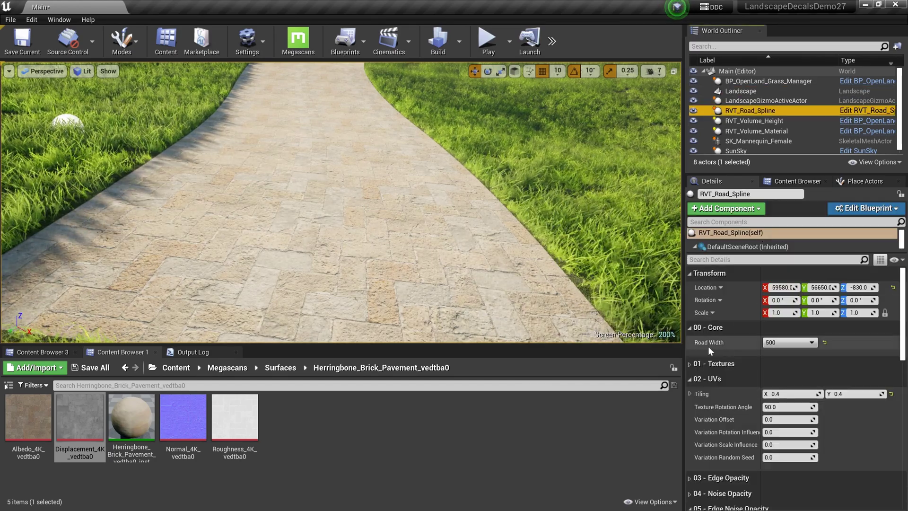
{"action": "scroll", "coordinate": [694, 381], "scroll_direction": "down", "scroll_amount": 2}
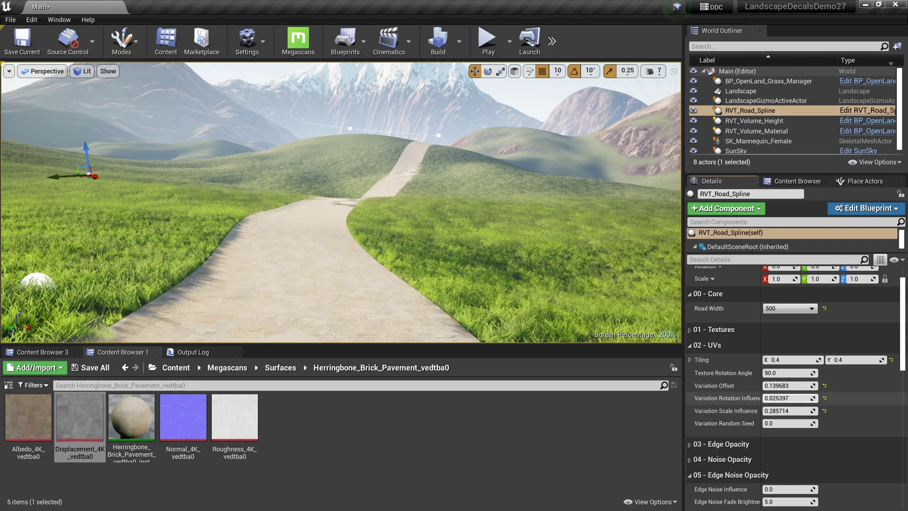
{"action": "right_click_drag", "start_coordinate": [293, 172], "coordinate": [294, 222]}
{"action": "scroll", "coordinate": [294, 171], "scroll_direction": "up", "scroll_amount": 3}
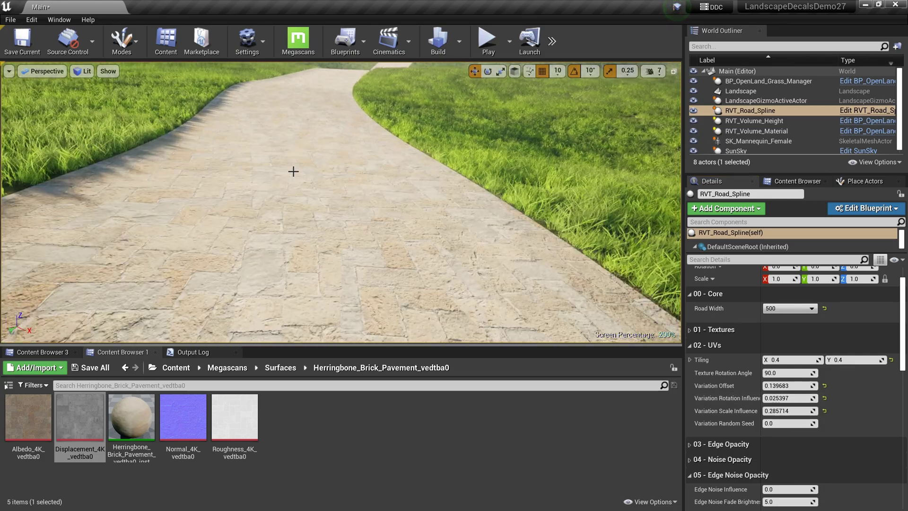
{"action": "key", "text": "e"}
{"action": "right_click_drag", "start_coordinate": [293, 171], "coordinate": [293, 201]}
{"action": "key", "text": "q"}
{"action": "key", "text": "s"}
{"action": "scroll", "coordinate": [450, 188], "scroll_direction": "down", "scroll_amount": 3}
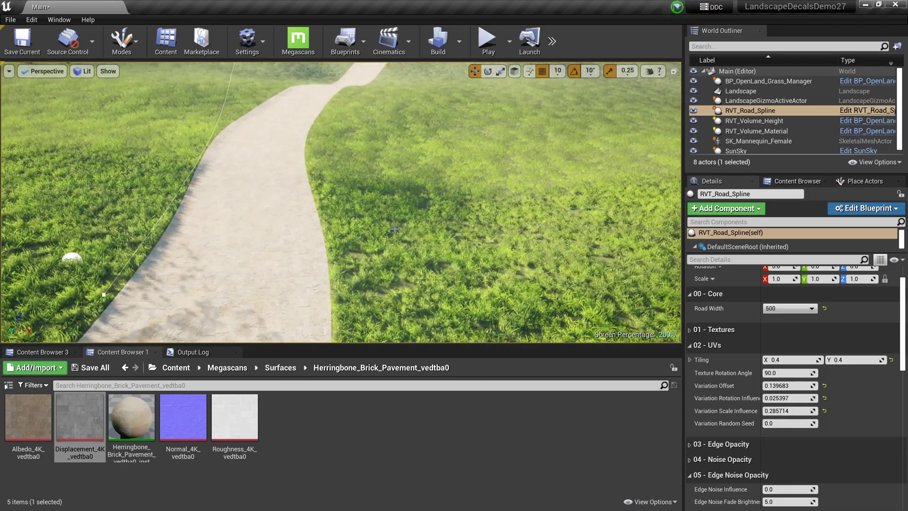
{"action": "scroll", "coordinate": [395, 229], "scroll_direction": "down", "scroll_amount": 3}
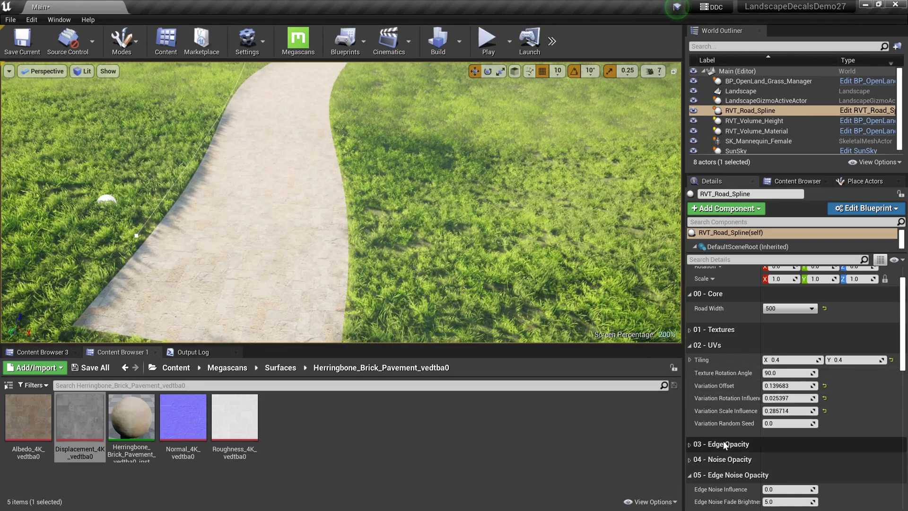
- Set the road's Edge Fade Contrast to about 0.603, Start End Fade Contrast to 3.918 and Start End Fade Brightness to 2.749
{"action": "left_click", "coordinate": [690, 444]}
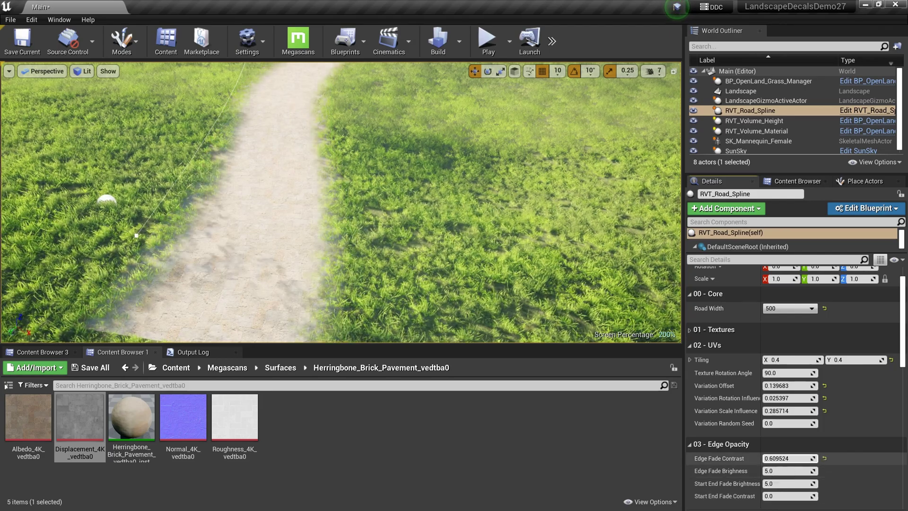
{"action": "left_click_drag", "start_coordinate": [789, 458], "coordinate": [786, 459]}
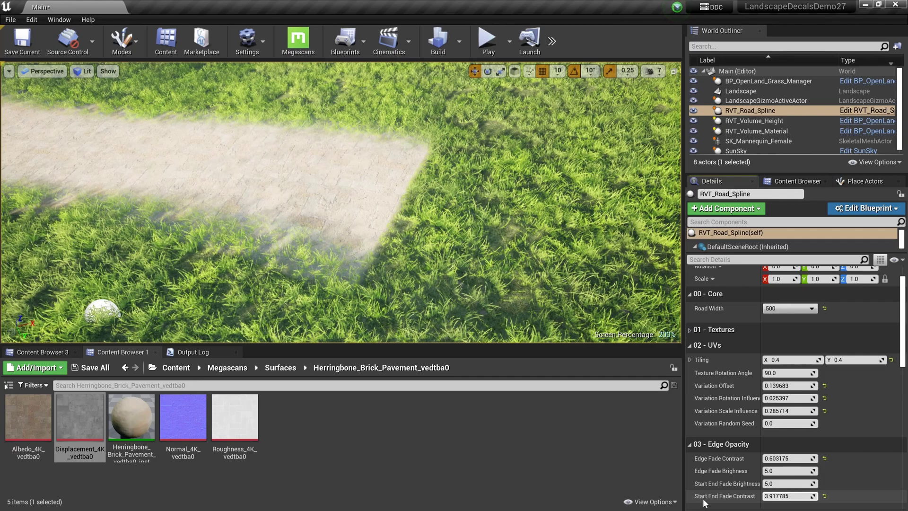
{"action": "left_click_drag", "start_coordinate": [785, 497], "coordinate": [799, 495]}
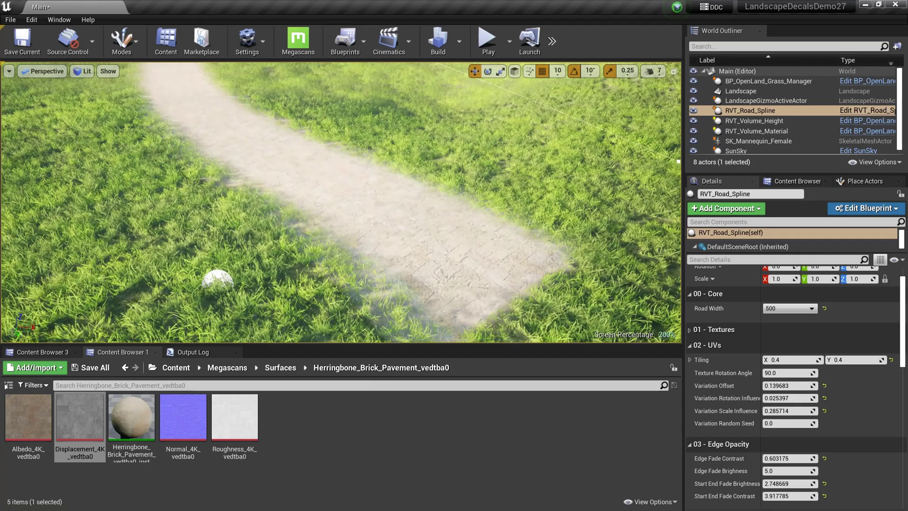
{"action": "mouse_move", "coordinate": [453, 249]}
{"action": "right_mouse_down"}
{"action": "mouse_move", "coordinate": [426, 237]}
{"action": "mouse_move", "coordinate": [454, 249]}
{"action": "right_mouse_up"}
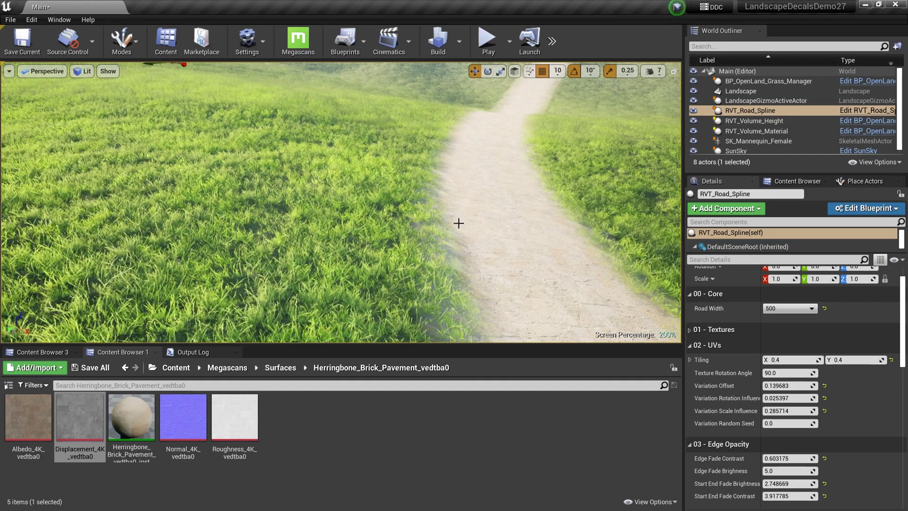
{"action": "right_click_drag", "start_coordinate": [459, 222], "coordinate": [492, 184]}
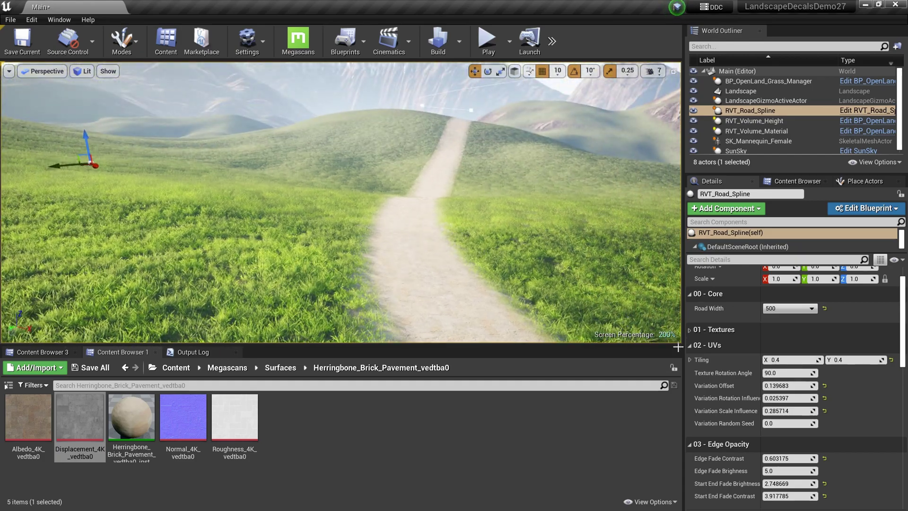
- Set the road spline's Edge Fade Contrast back to 0.0 and collapse the Edge Opacity settings
{"action": "scroll", "coordinate": [793, 447], "scroll_direction": "down", "scroll_amount": 1}
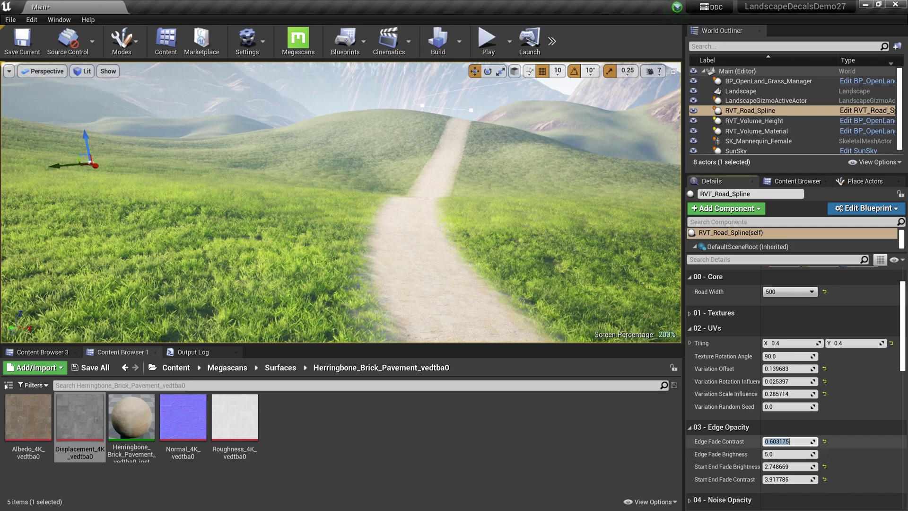
{"action": "key", "text": "Return"}
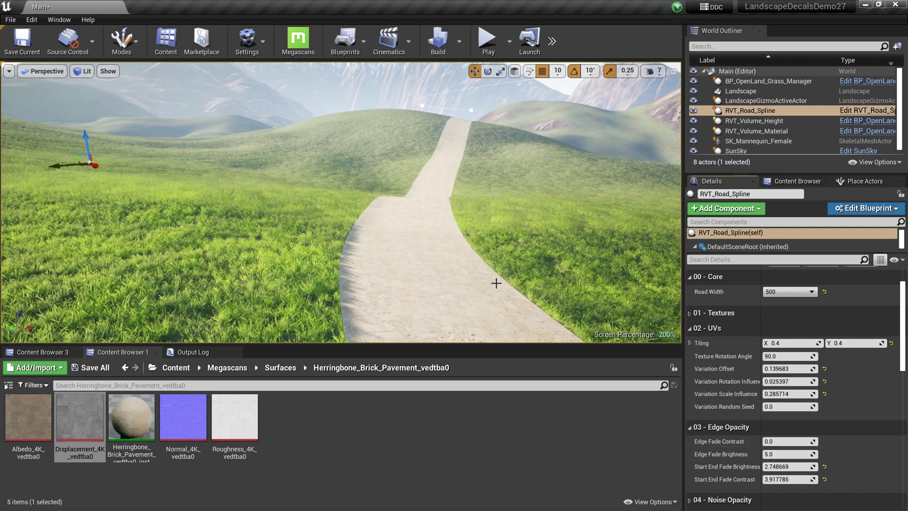
{"action": "left_click", "coordinate": [689, 428]}
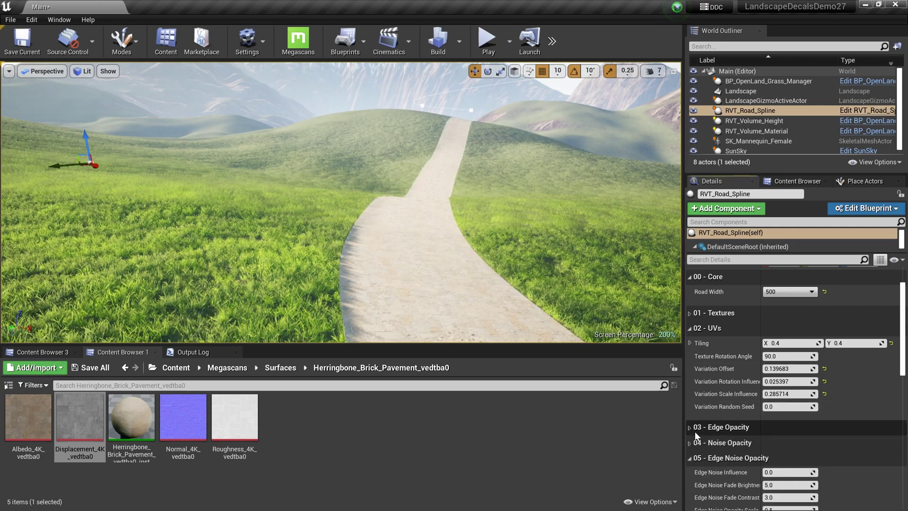
- Try a Noise Opacity Influence of about 1.09 on the road spline and reset it to its default
{"action": "left_click", "coordinate": [699, 444]}
{"action": "left_click_drag", "start_coordinate": [781, 457], "coordinate": [809, 457]}
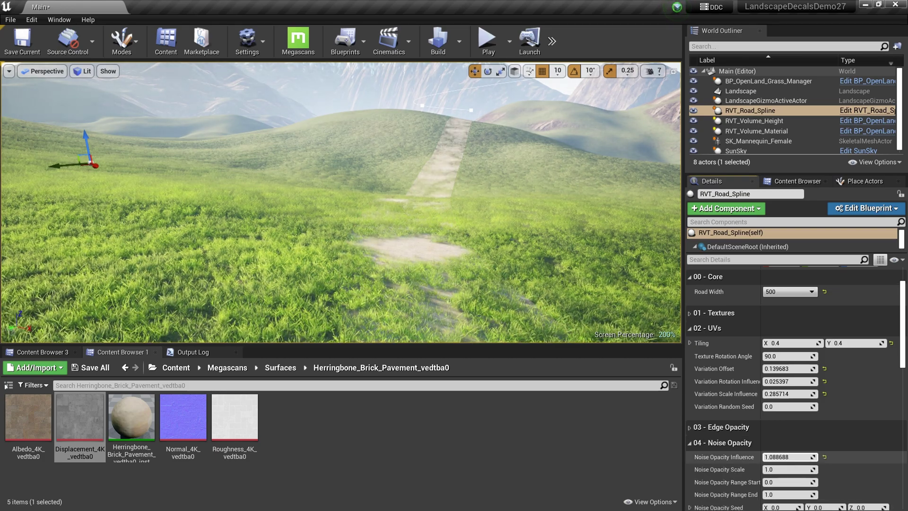
{"action": "left_click", "coordinate": [824, 457]}
{"action": "left_click", "coordinate": [694, 445]}
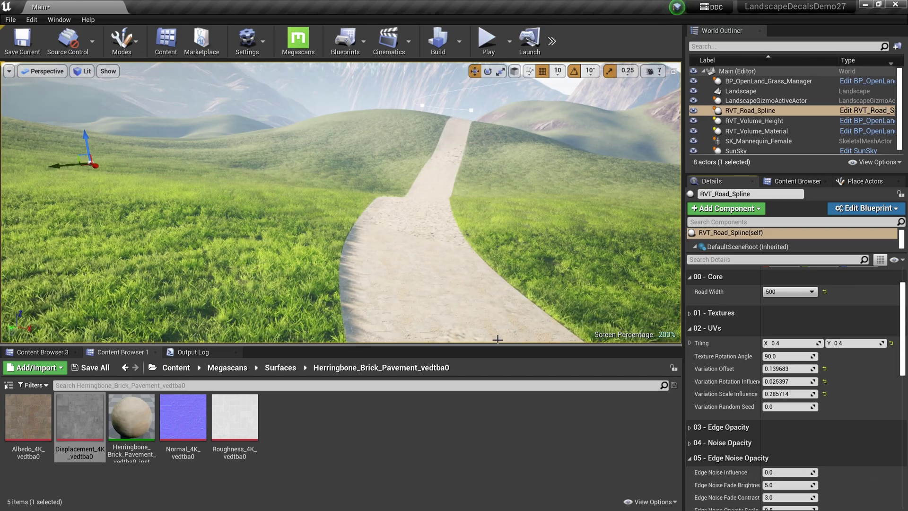
- Set the road's Edge Noise Influence to about 1.875, Fade Brightness 3.77, Fade Contrast 2.43, Opacity Scale 0.468, Range Start 0.165 and Range End 1.38
{"action": "scroll", "coordinate": [494, 336], "scroll_direction": "up", "scroll_amount": 2}
{"action": "right_click_drag", "start_coordinate": [492, 336], "coordinate": [502, 342]}
{"action": "right_click_drag", "start_coordinate": [488, 223], "coordinate": [459, 225]}
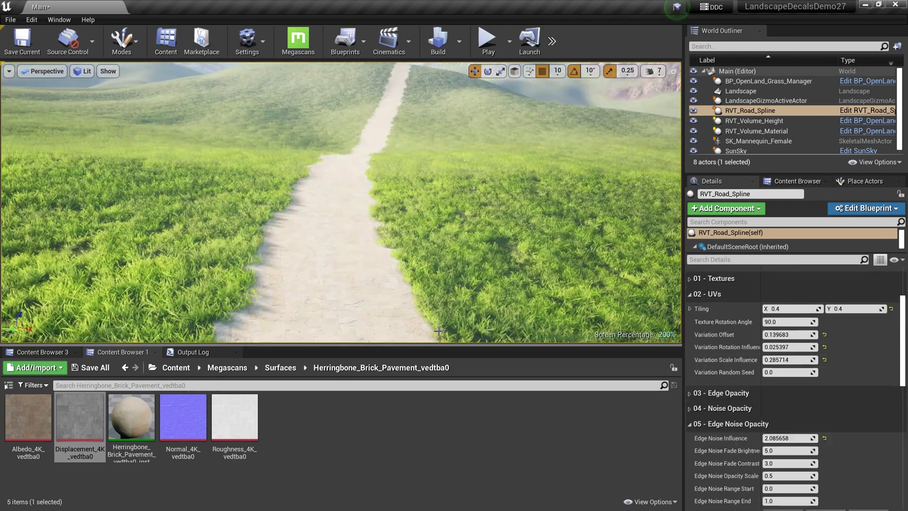
{"action": "scroll", "coordinate": [723, 452], "scroll_direction": "down", "scroll_amount": 3}
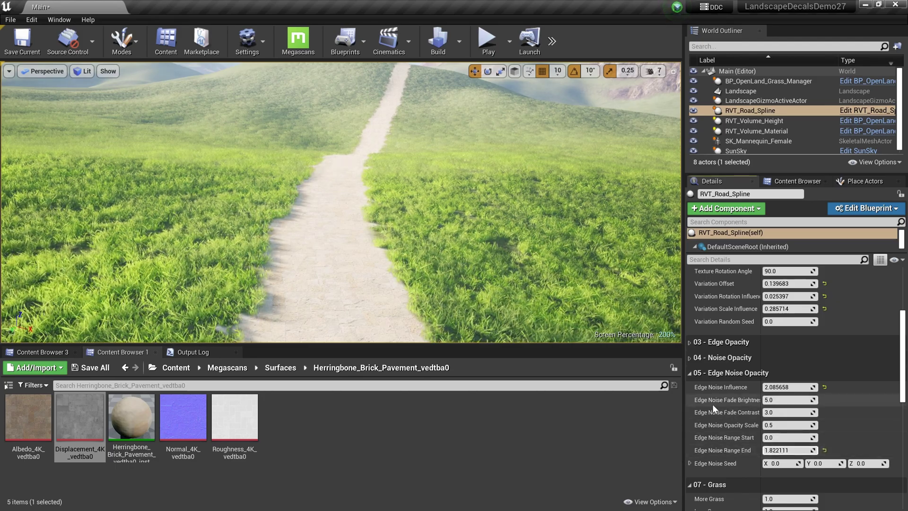
{"action": "left_click_drag", "start_coordinate": [788, 400], "coordinate": [770, 400]}
{"action": "mouse_move", "coordinate": [788, 438]}
{"action": "left_mouse_down"}
{"action": "mouse_move", "coordinate": [793, 450]}
{"action": "mouse_move", "coordinate": [776, 439]}
{"action": "left_mouse_up"}
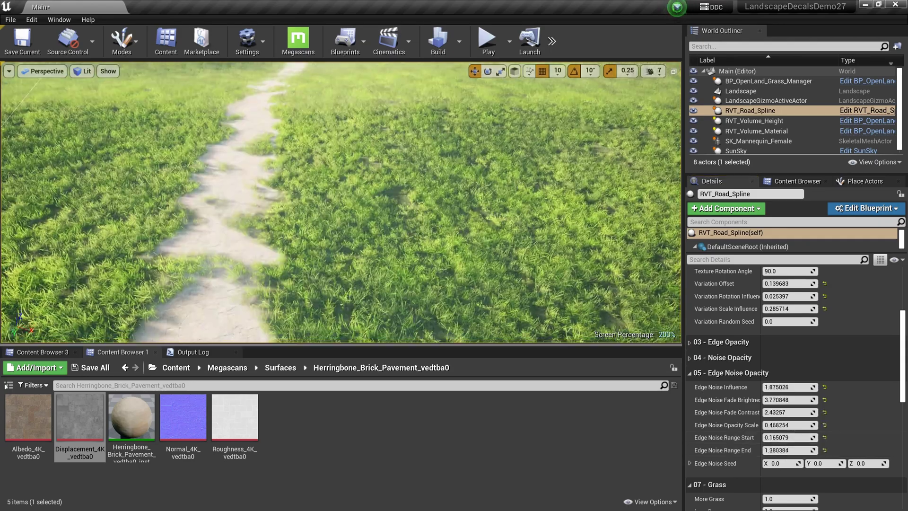
- Play the level, run the character along the irregular-edged path, and stop playing
{"action": "key", "text": "w"}
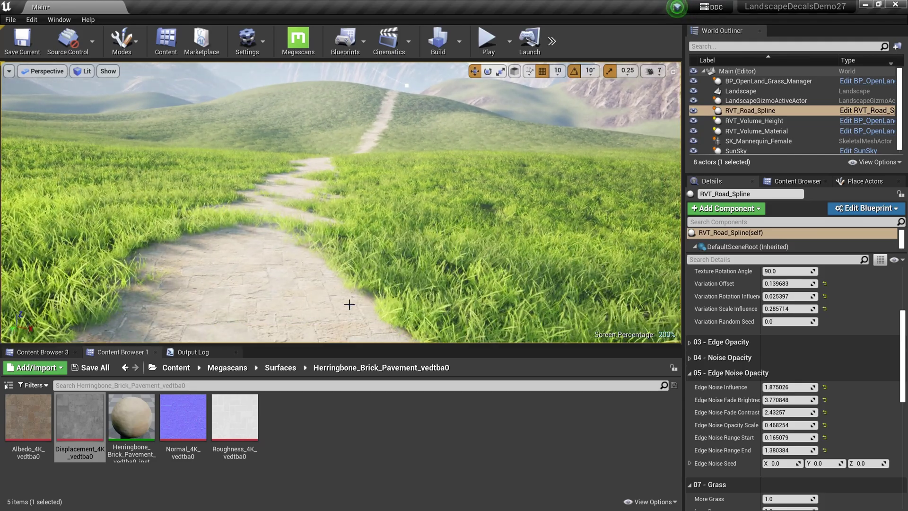
{"action": "key", "text": "alt+p"}
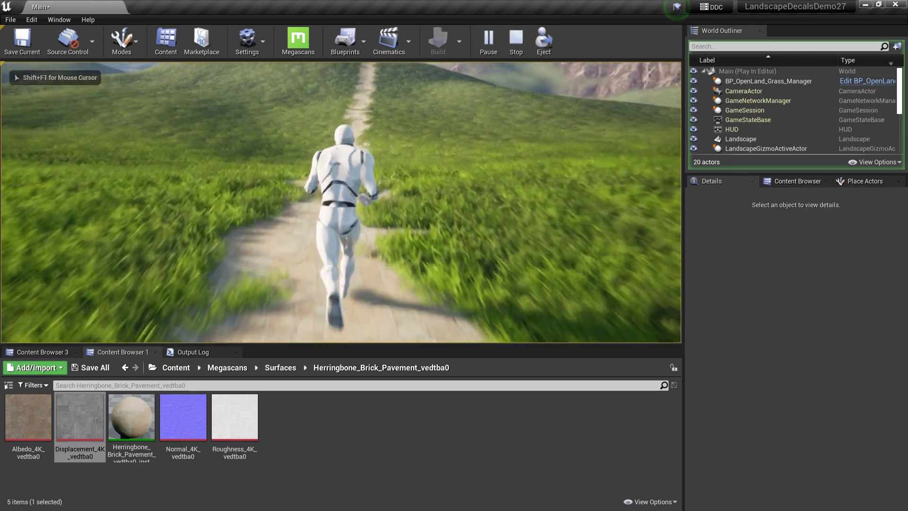
{"action": "key", "text": "Escape"}
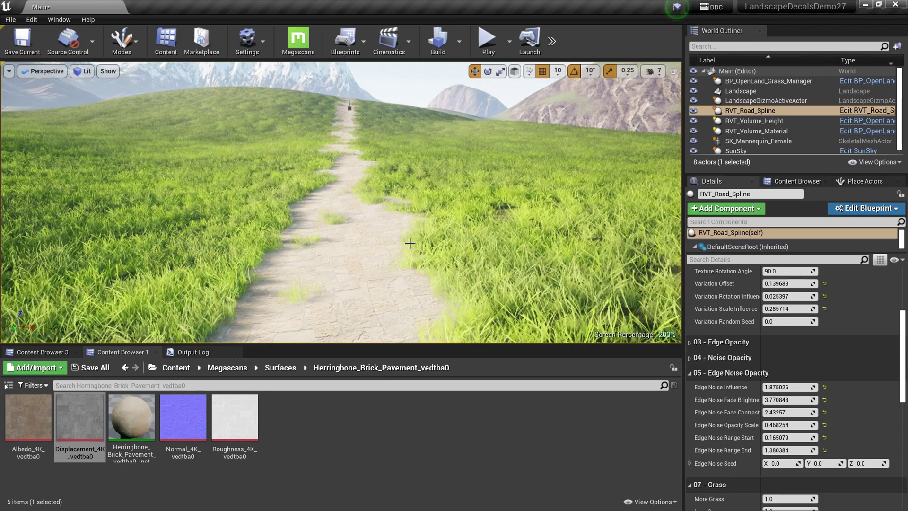
- Move the road spline's far end point on the hill sideways along its horizontal axis to redirect the path
{"action": "right_click_drag", "start_coordinate": [410, 244], "coordinate": [416, 312]}
{"action": "right_click_drag", "start_coordinate": [414, 279], "coordinate": [432, 235]}
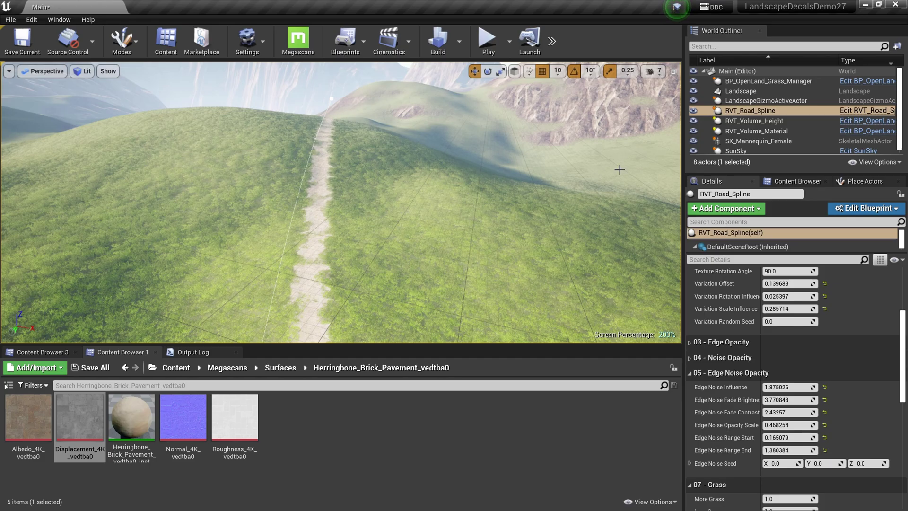
{"action": "left_click", "coordinate": [747, 120]}
{"action": "left_click", "coordinate": [743, 112]}
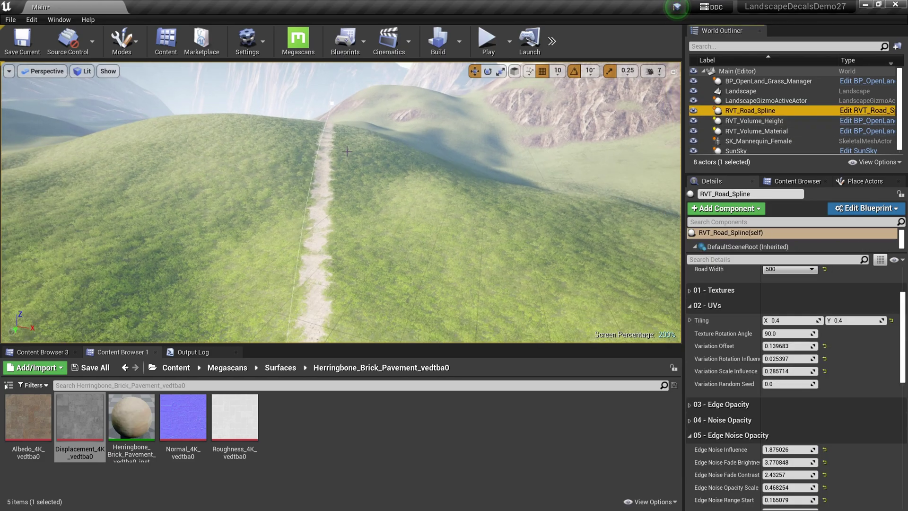
{"action": "left_click", "coordinate": [331, 103]}
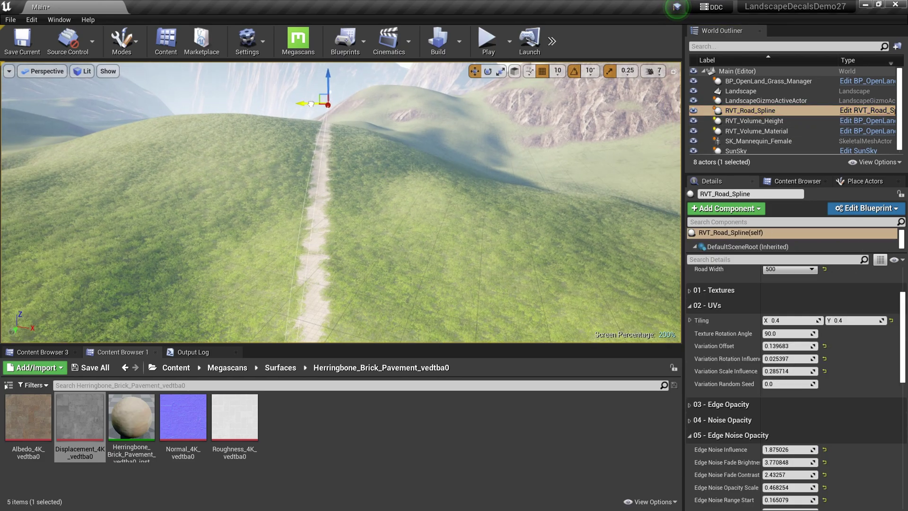
{"action": "left_click_drag", "start_coordinate": [311, 103], "coordinate": [357, 105]}
{"action": "mouse_move", "coordinate": [393, 217]}
{"action": "right_mouse_down"}
{"action": "mouse_move", "coordinate": [359, 279]}
{"action": "mouse_move", "coordinate": [378, 189]}
{"action": "mouse_move", "coordinate": [389, 219]}
{"action": "right_mouse_up"}
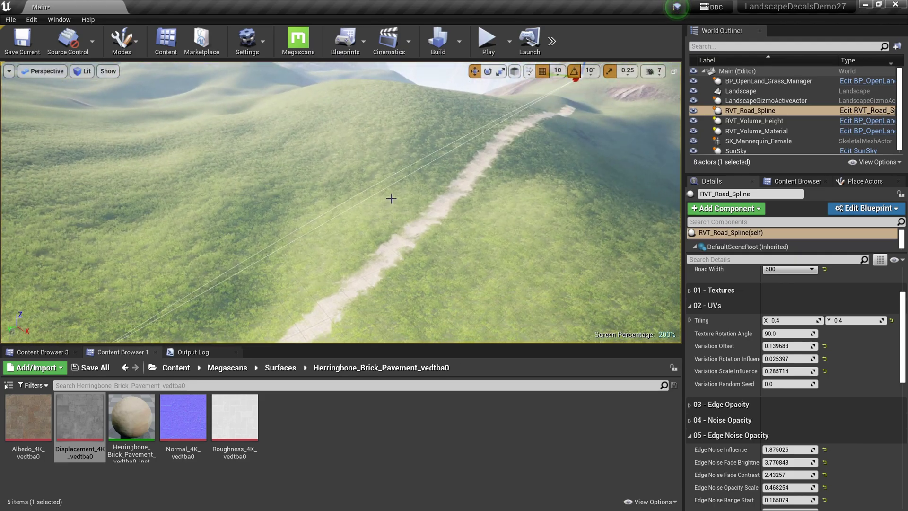
- Add a spline point midway along the road spline and move it away from the path line to form a winding bend
{"action": "left_click", "coordinate": [391, 198]}
{"action": "right_click", "coordinate": [392, 195]}
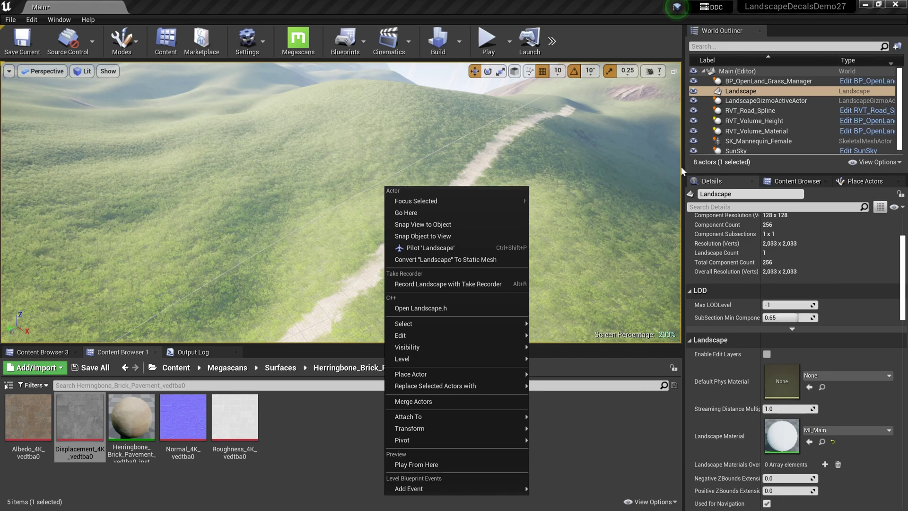
{"action": "left_click", "coordinate": [753, 110]}
{"action": "right_click", "coordinate": [349, 203]}
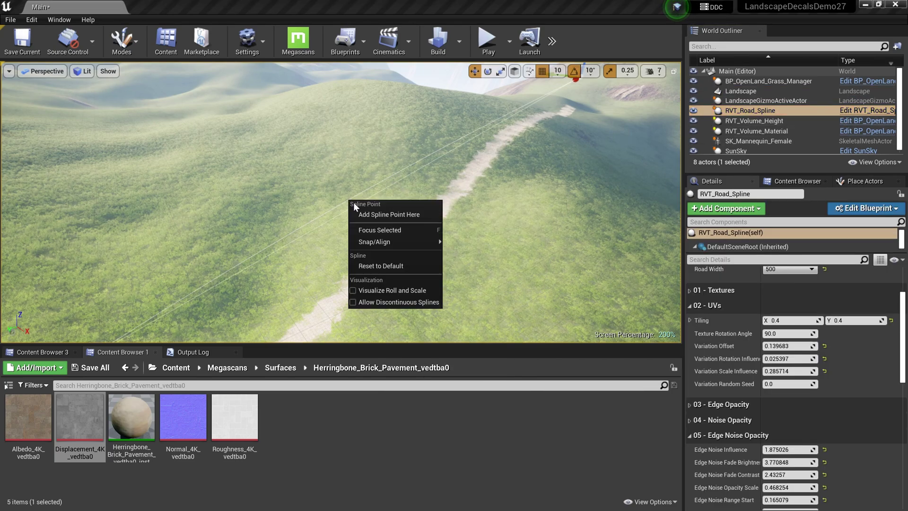
{"action": "left_click", "coordinate": [373, 213]}
{"action": "left_click_drag", "start_coordinate": [344, 196], "coordinate": [208, 144]}
{"action": "right_click_drag", "start_coordinate": [294, 148], "coordinate": [213, 167]}
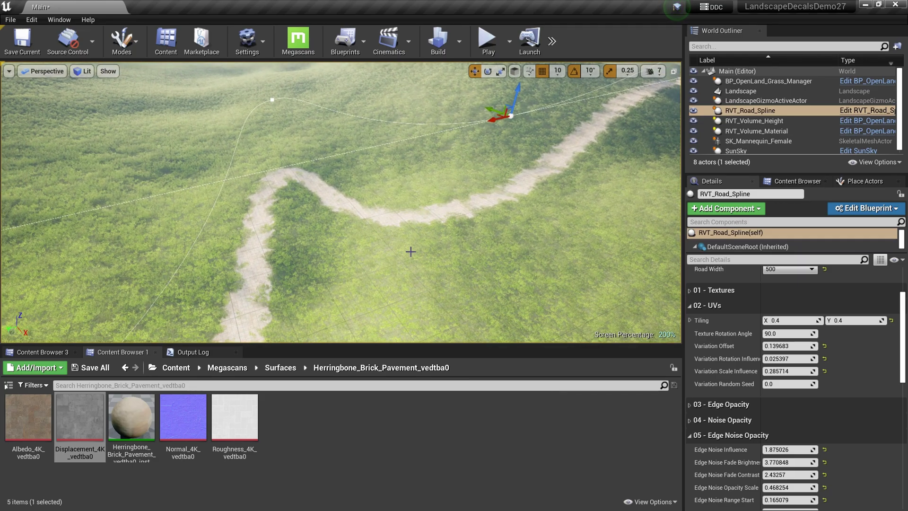
{"action": "right_click_drag", "start_coordinate": [412, 275], "coordinate": [411, 180]}
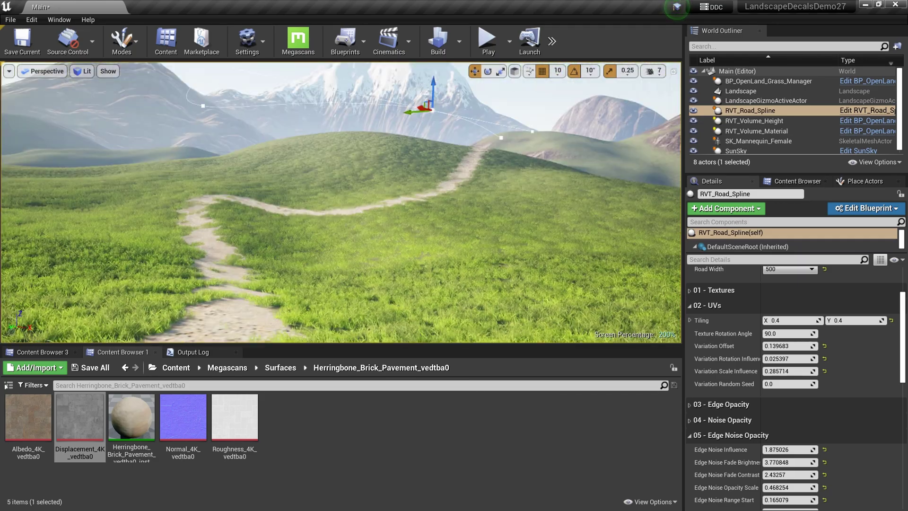